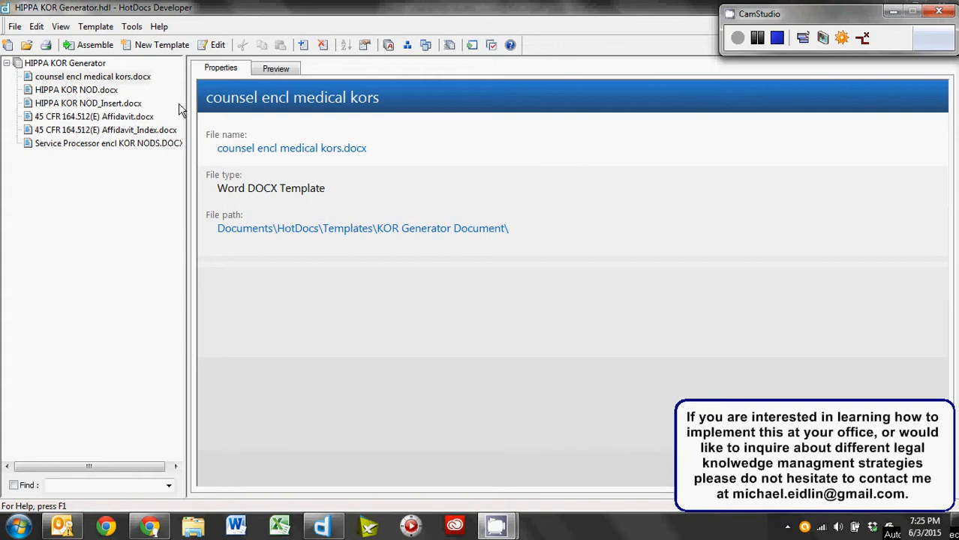
Step: Start assembling the counsel encl medical kors template using the saved answer file test
{"action": "left_click", "coordinate": [84, 46]}
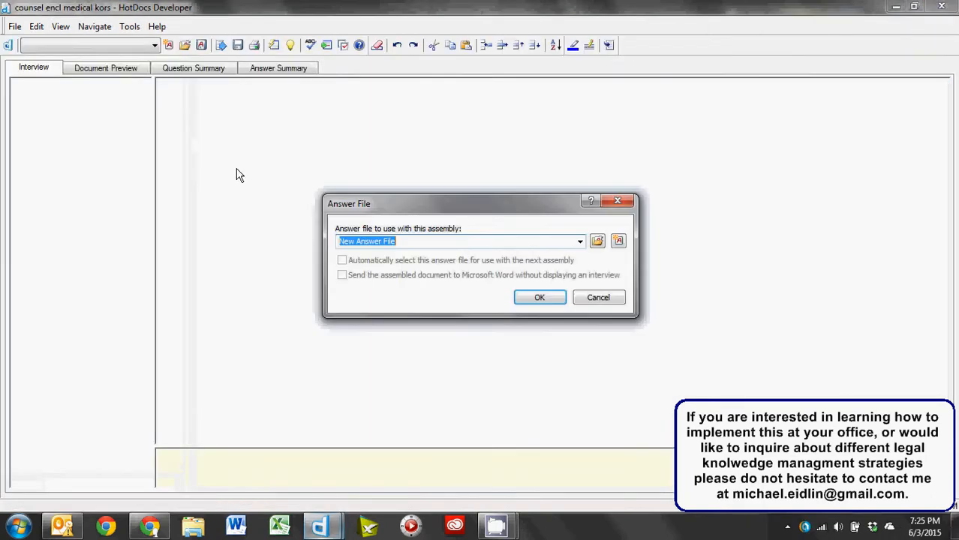
{"action": "left_click", "coordinate": [580, 241]}
{"action": "left_click", "coordinate": [488, 255]}
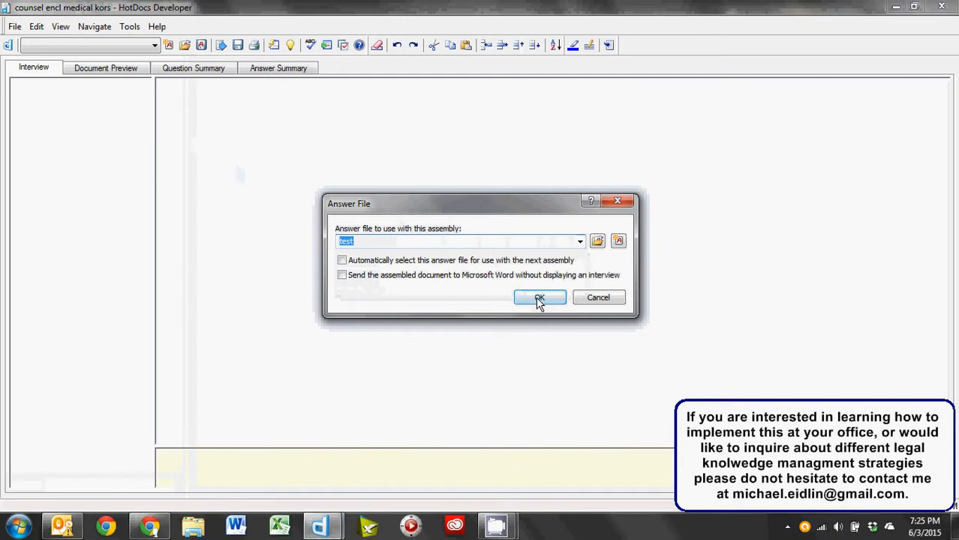
{"action": "left_click", "coordinate": [539, 298]}
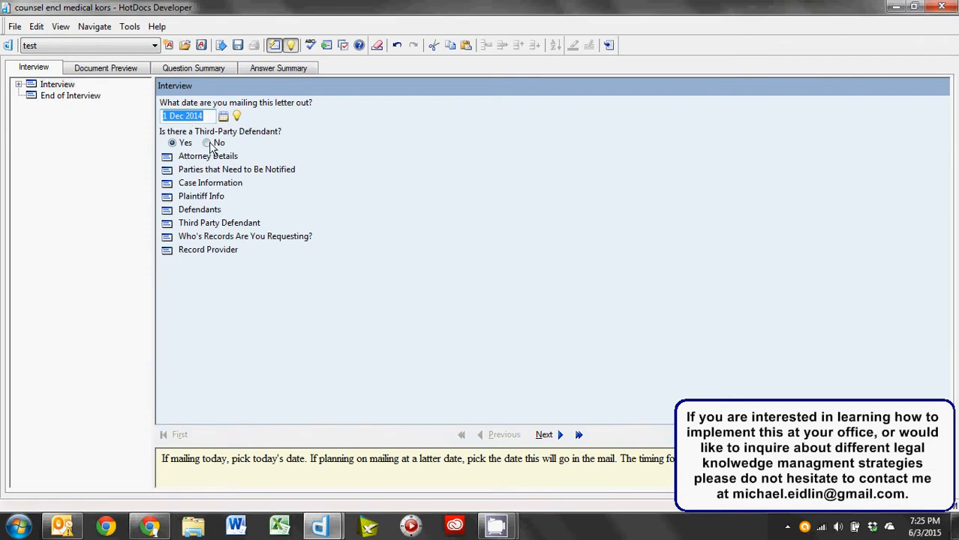
Step: Set the letter's mailing date to today, 3 Jun 2015, and answer Yes to having a third-party defendant
{"action": "left_click", "coordinate": [223, 117]}
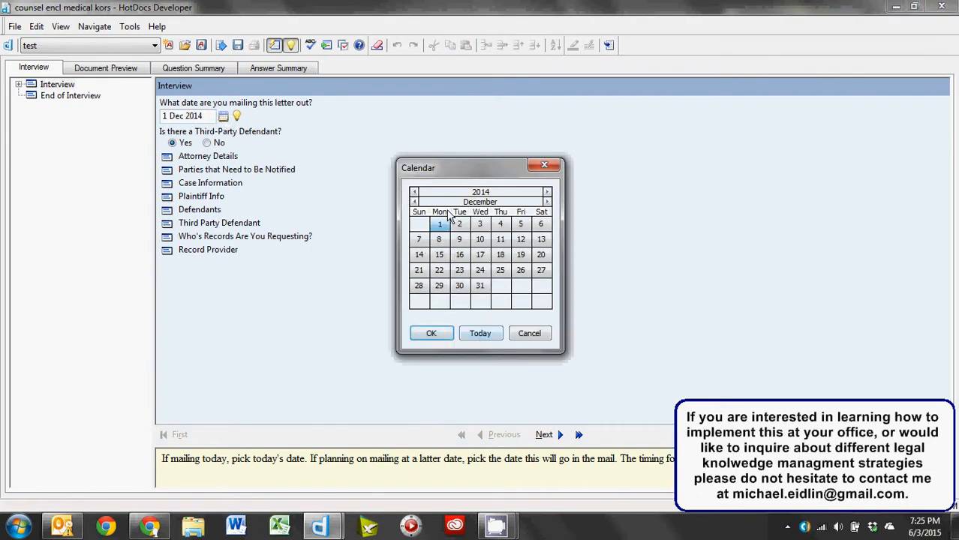
{"action": "left_click", "coordinate": [480, 332]}
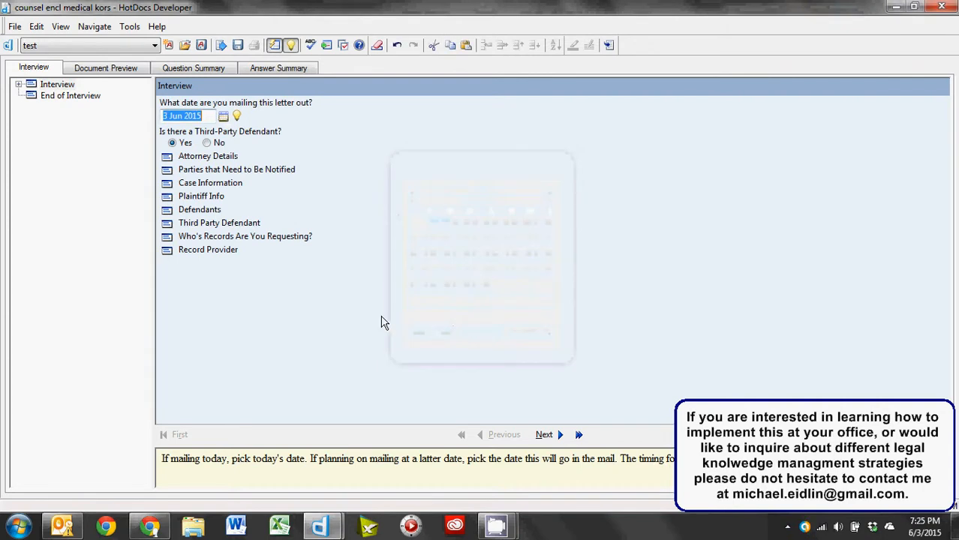
{"action": "left_click", "coordinate": [207, 143]}
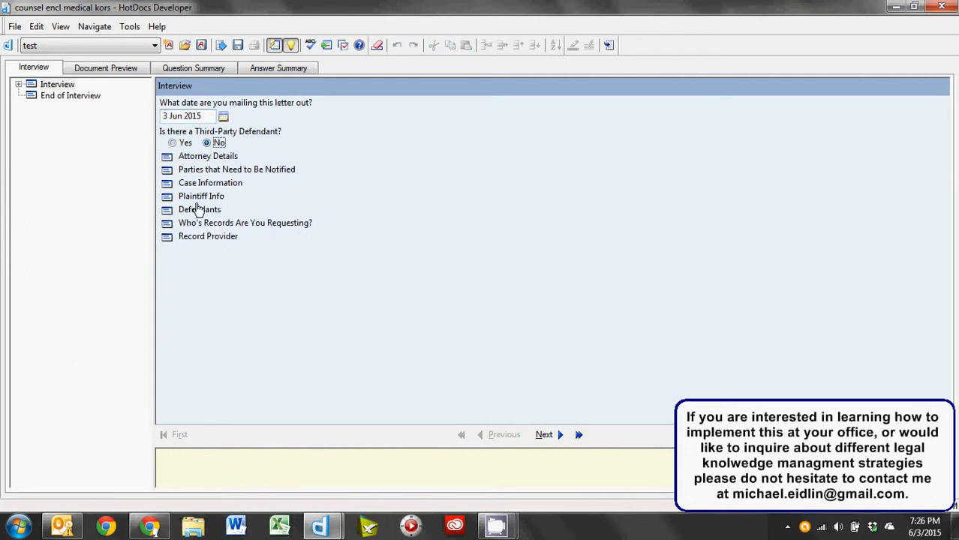
{"action": "left_click", "coordinate": [182, 143]}
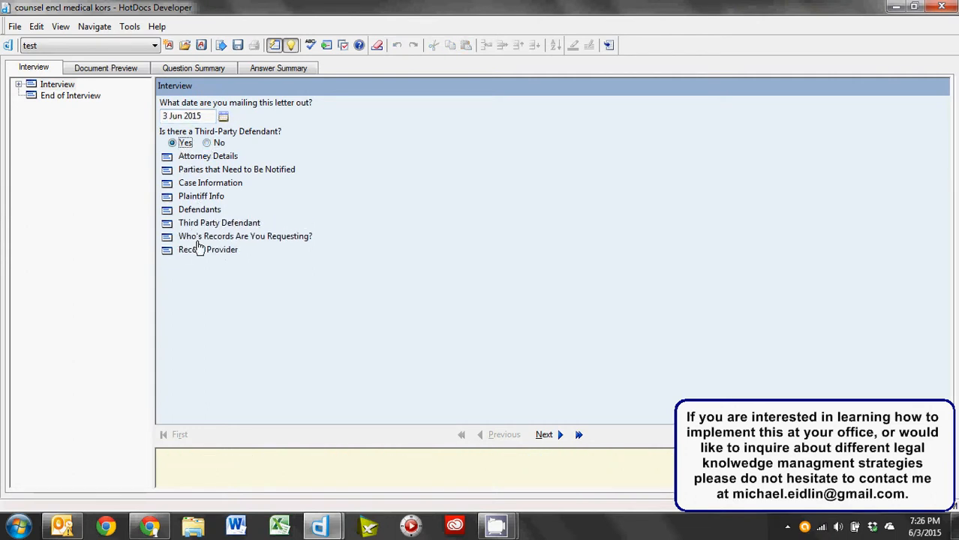
Step: Review the attorney details, both opposing counsel entries, the case information, and the plaintiff and defendant pages
{"action": "left_click", "coordinate": [196, 157]}
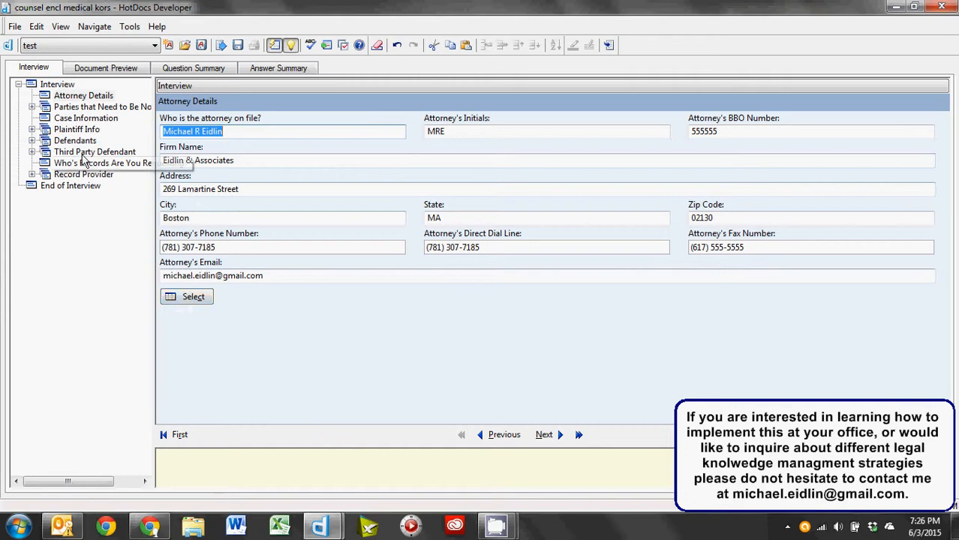
{"action": "left_click", "coordinate": [81, 108]}
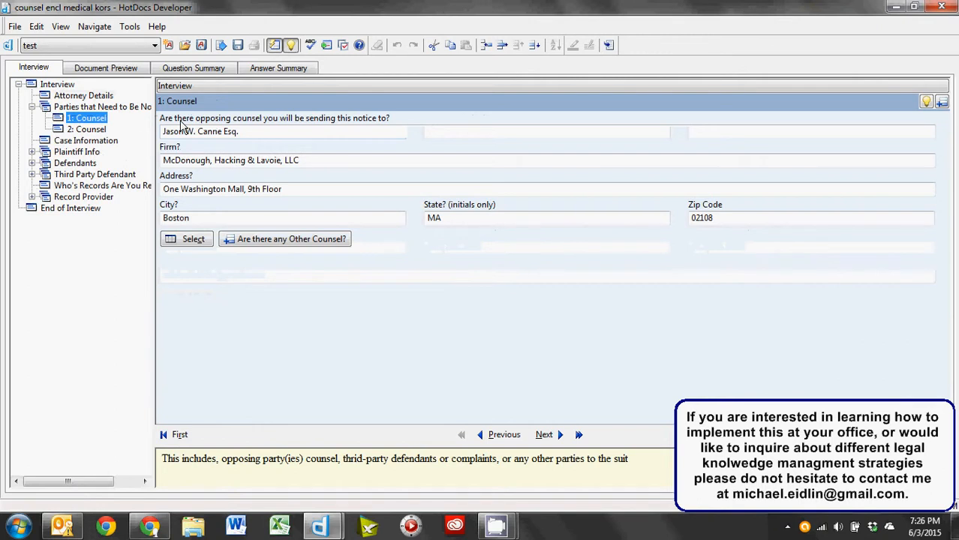
{"action": "left_click", "coordinate": [75, 129]}
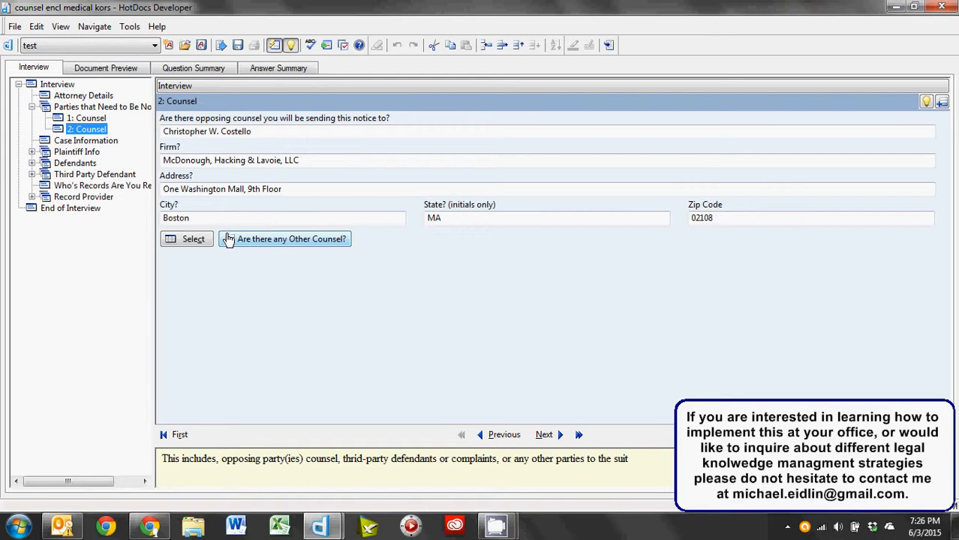
{"action": "left_click", "coordinate": [111, 142]}
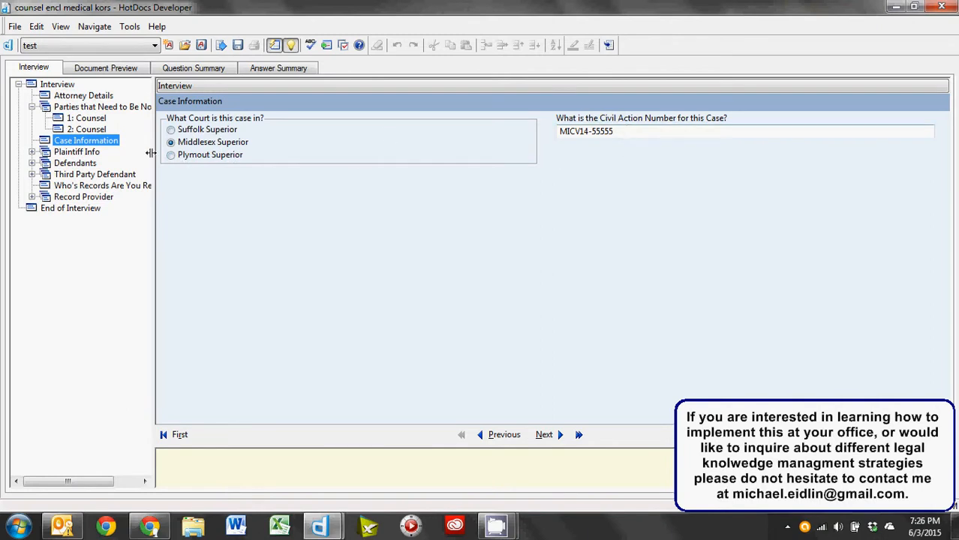
{"action": "left_click", "coordinate": [52, 153]}
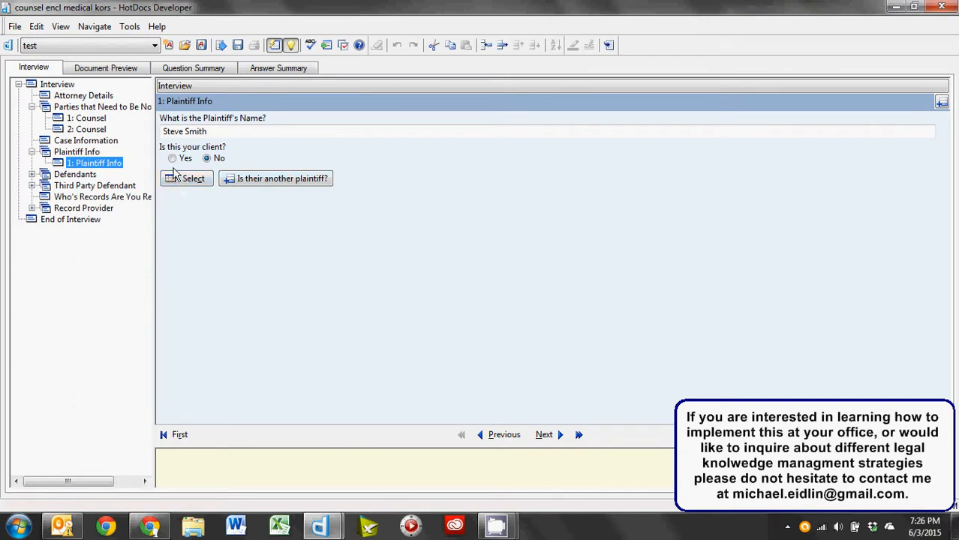
{"action": "left_click", "coordinate": [86, 174]}
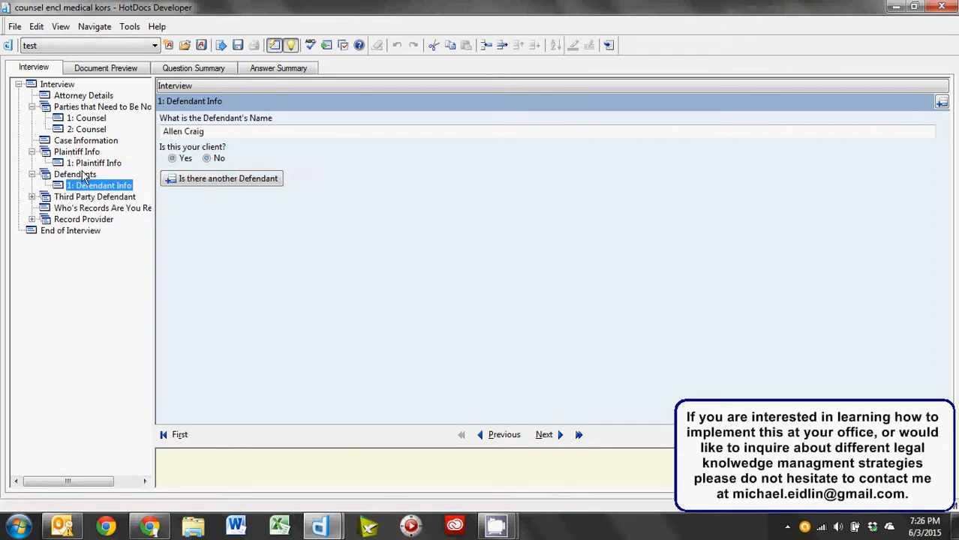
Step: Add a second third-party defendant, enter the person's full name, and mark them as not your client
{"action": "left_click", "coordinate": [122, 197]}
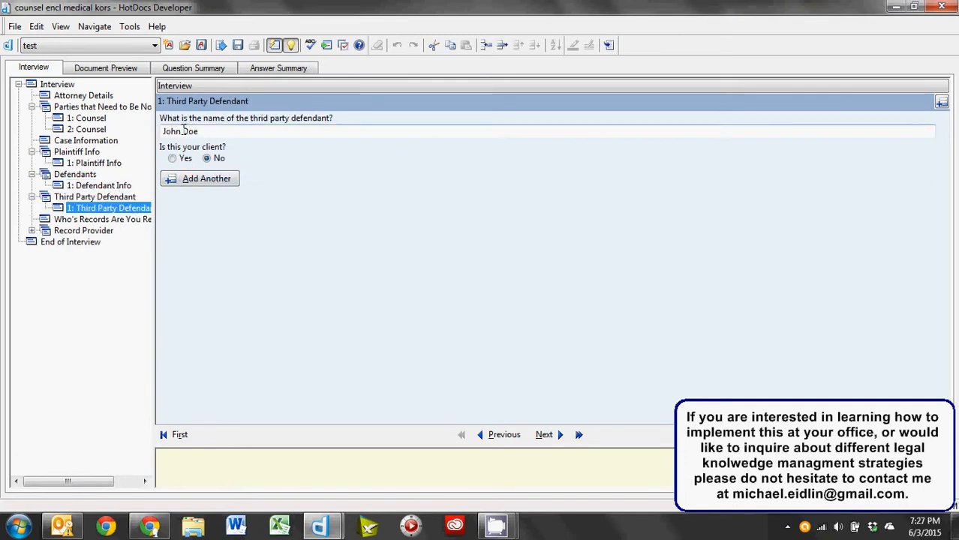
{"action": "left_click", "coordinate": [211, 183]}
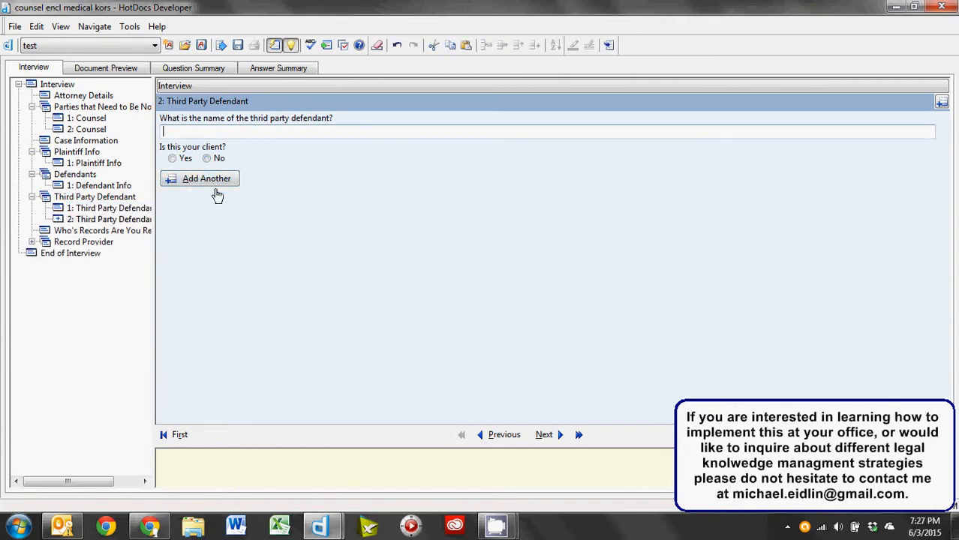
{"action": "type", "text": "Jane Done"}
{"action": "left_click", "coordinate": [208, 159]}
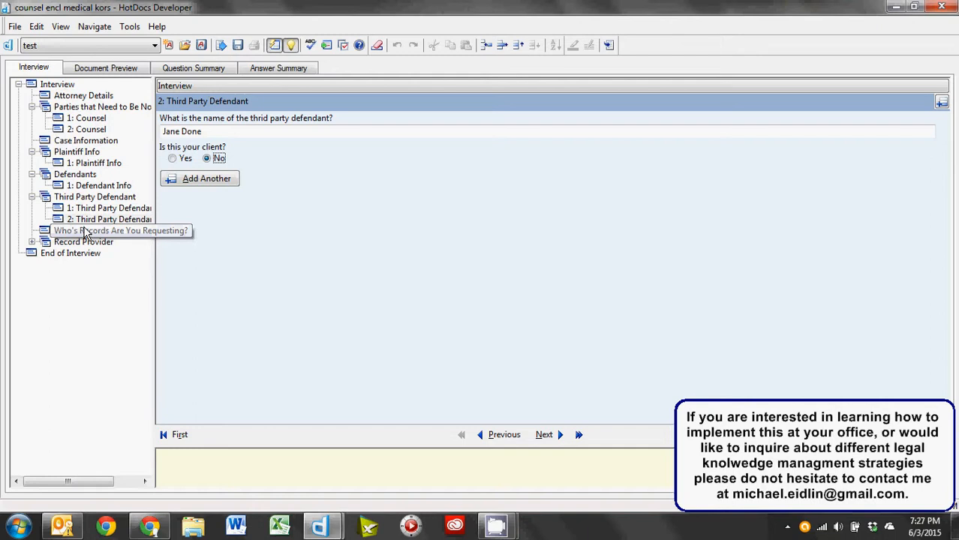
Step: Examine the details of the person whose records are requested, including the date-of-birth calendar, without changing anything
{"action": "left_click", "coordinate": [107, 232]}
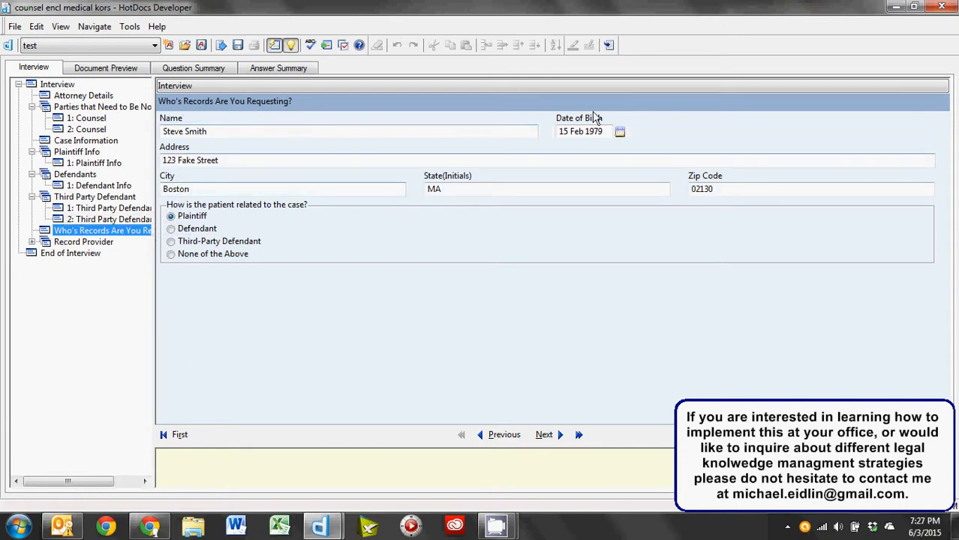
{"action": "left_click", "coordinate": [621, 133]}
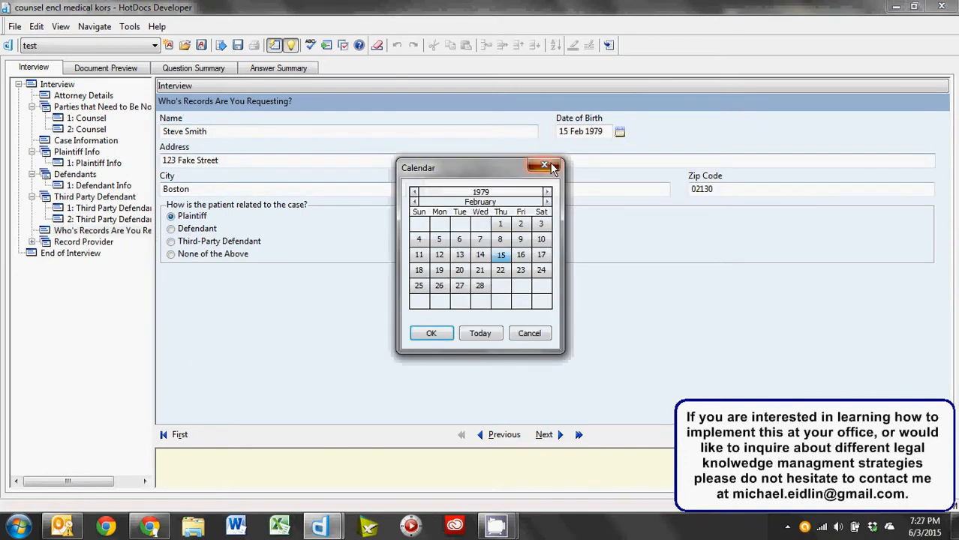
{"action": "left_click", "coordinate": [545, 166]}
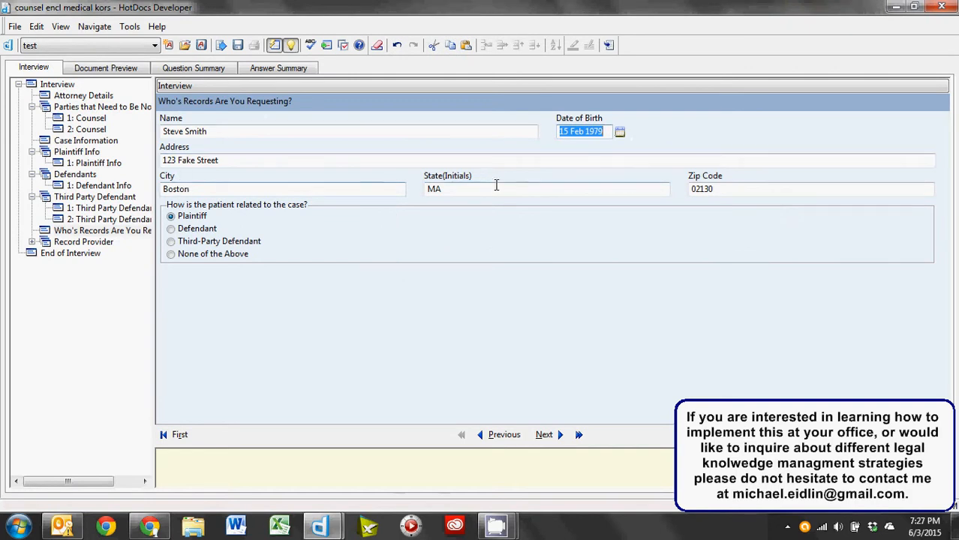
Step: Limit the first record provider's request to Billing Records only
{"action": "left_click", "coordinate": [90, 241]}
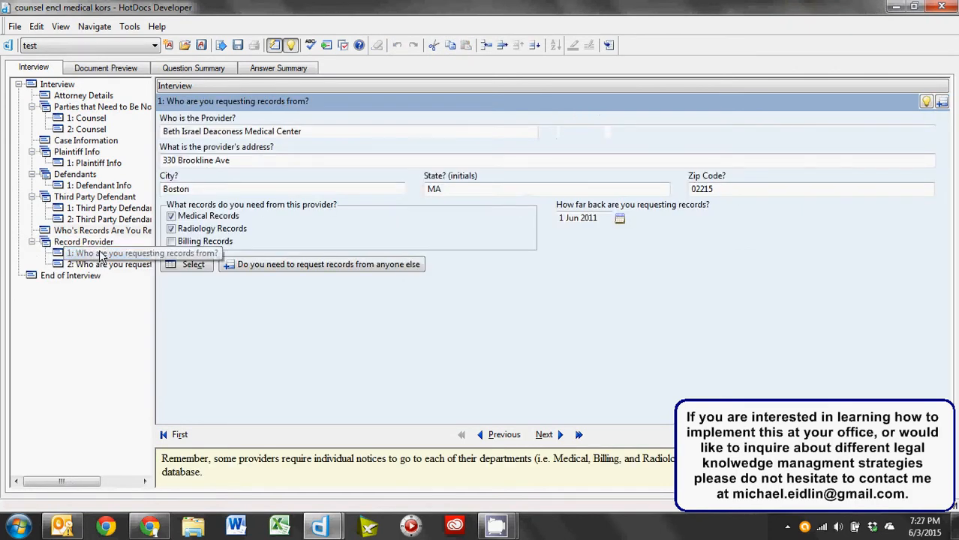
{"action": "left_click", "coordinate": [99, 254]}
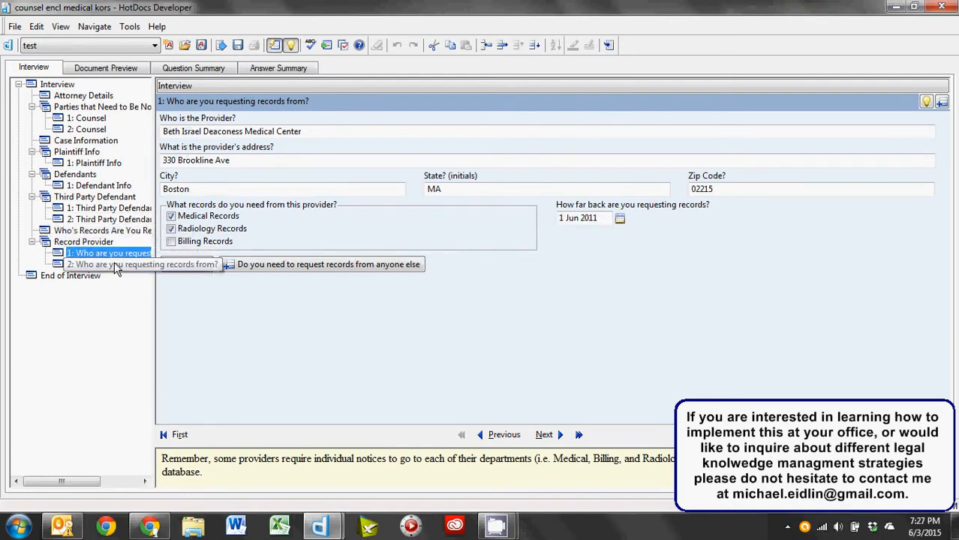
{"action": "left_click", "coordinate": [172, 229]}
{"action": "left_click", "coordinate": [178, 241]}
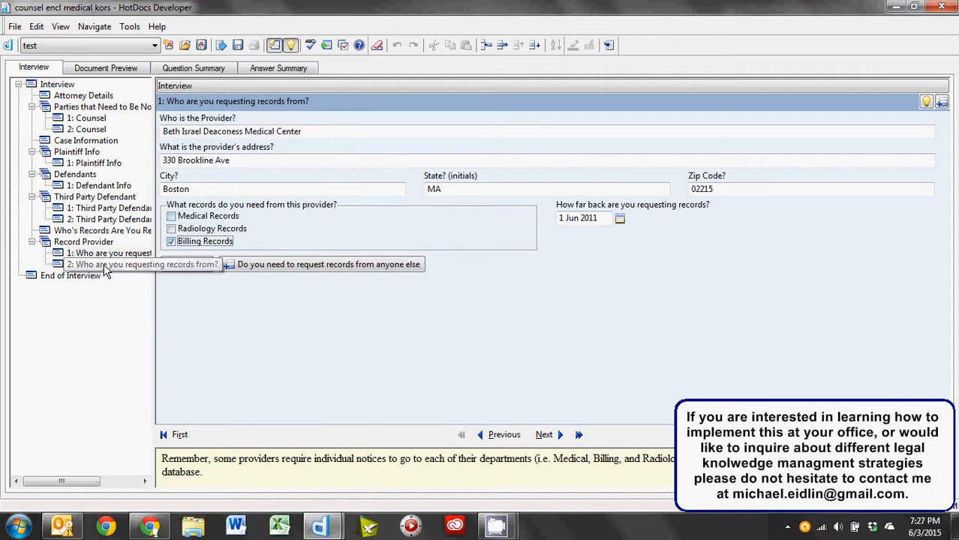
Step: Add Medical Records to the second provider's request and clear it again, leaving Billing Records selected
{"action": "left_click", "coordinate": [109, 266]}
{"action": "left_click", "coordinate": [172, 216]}
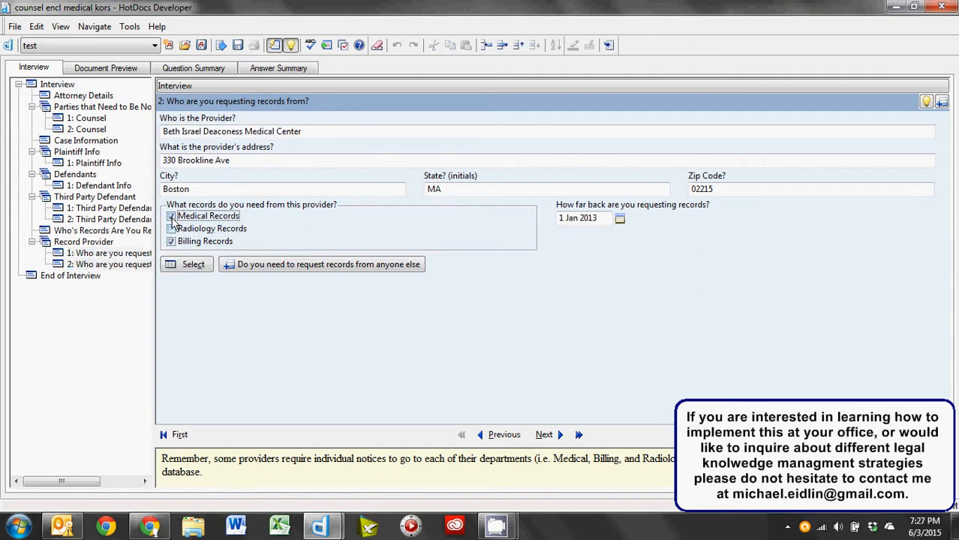
{"action": "left_click", "coordinate": [172, 217]}
Step: Set the first provider's request to Medical Records and Radiology Records, with Billing Records cleared
{"action": "left_click", "coordinate": [112, 253]}
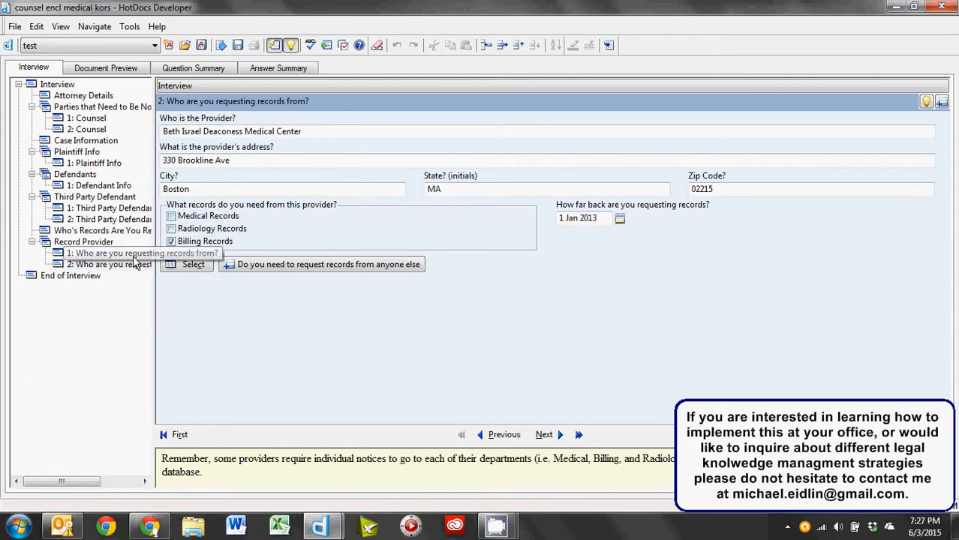
{"action": "left_click", "coordinate": [171, 216]}
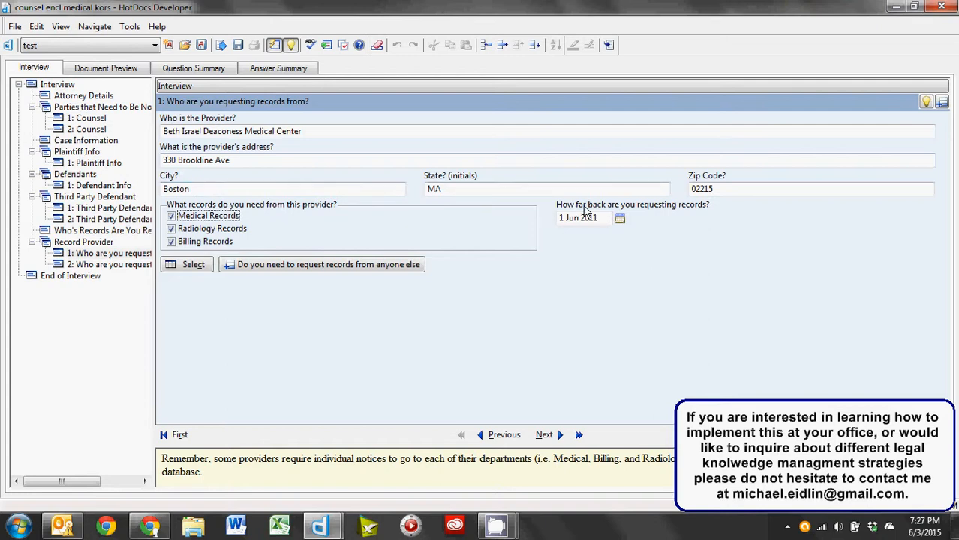
{"action": "left_click", "coordinate": [171, 240]}
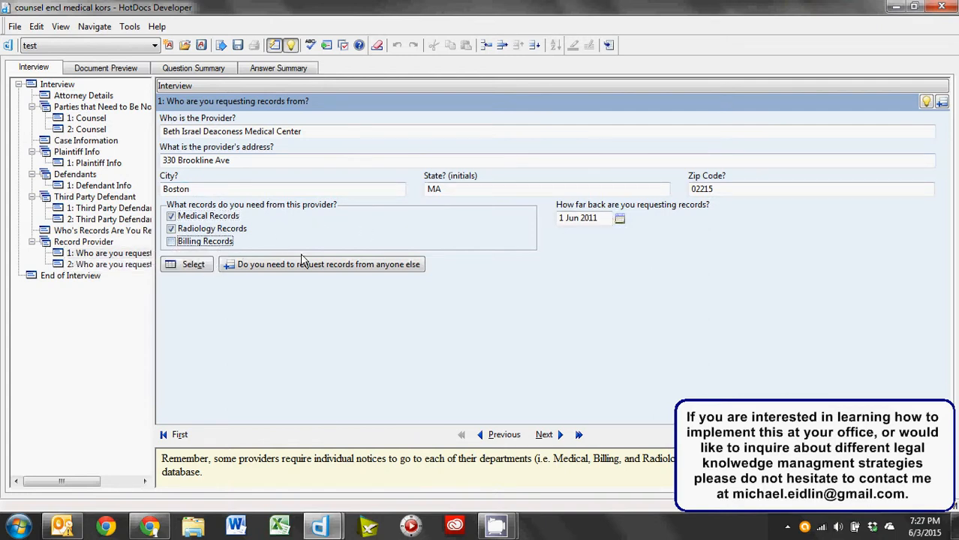
Step: Add a third record provider and fill it in with the Massachusetts General Hospital medical records contact from Outlook's KORs contacts folder
{"action": "left_click", "coordinate": [105, 264]}
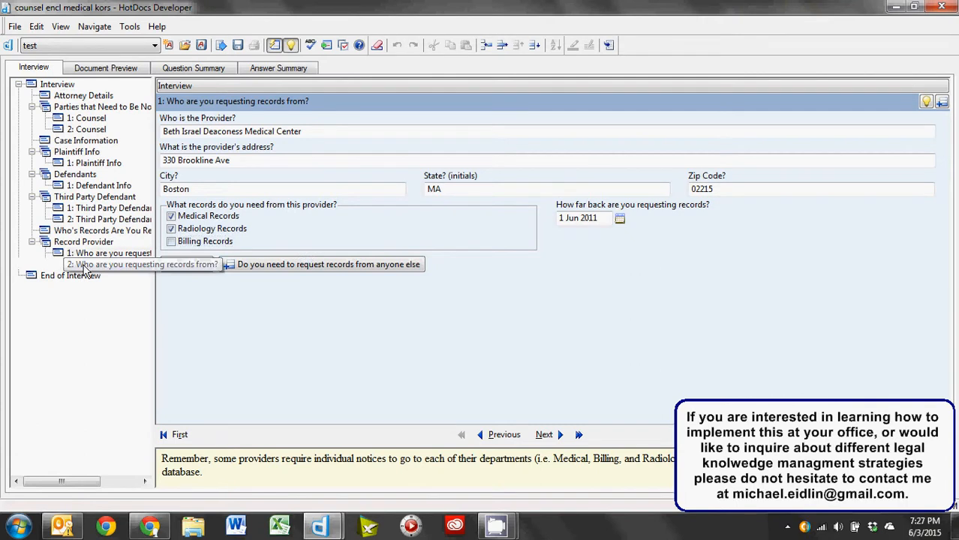
{"action": "left_click", "coordinate": [377, 264]}
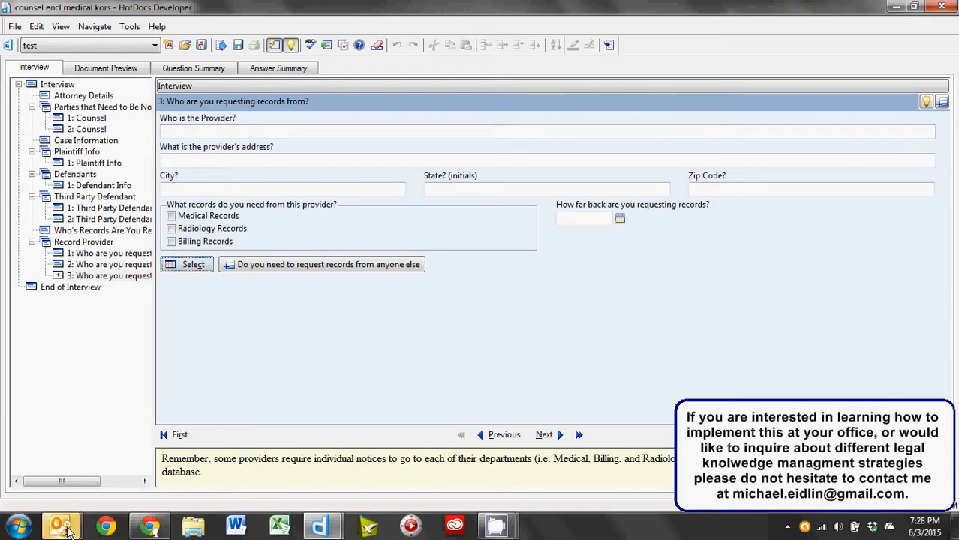
{"action": "mouse_move", "coordinate": [61, 524]}
{"action": "left_click", "coordinate": [240, 451]}
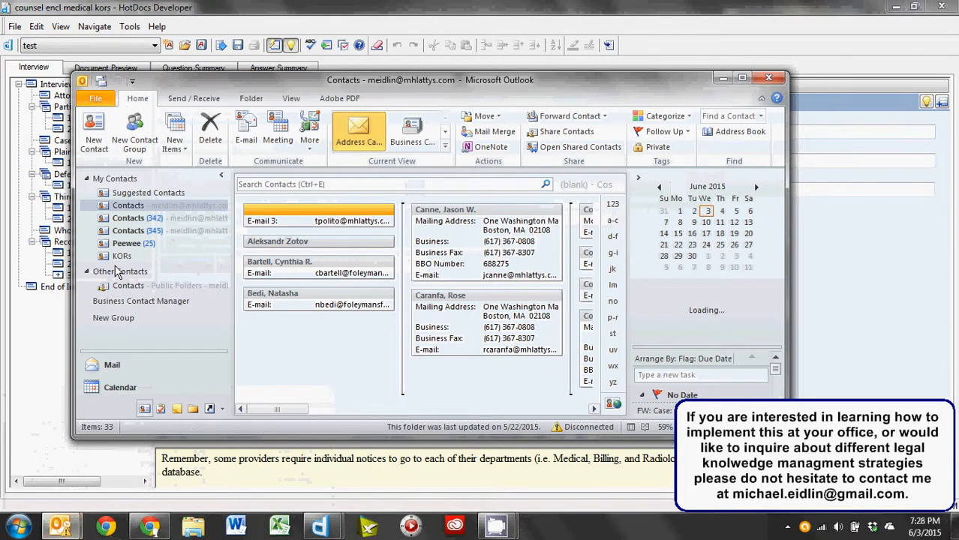
{"action": "left_click", "coordinate": [120, 256]}
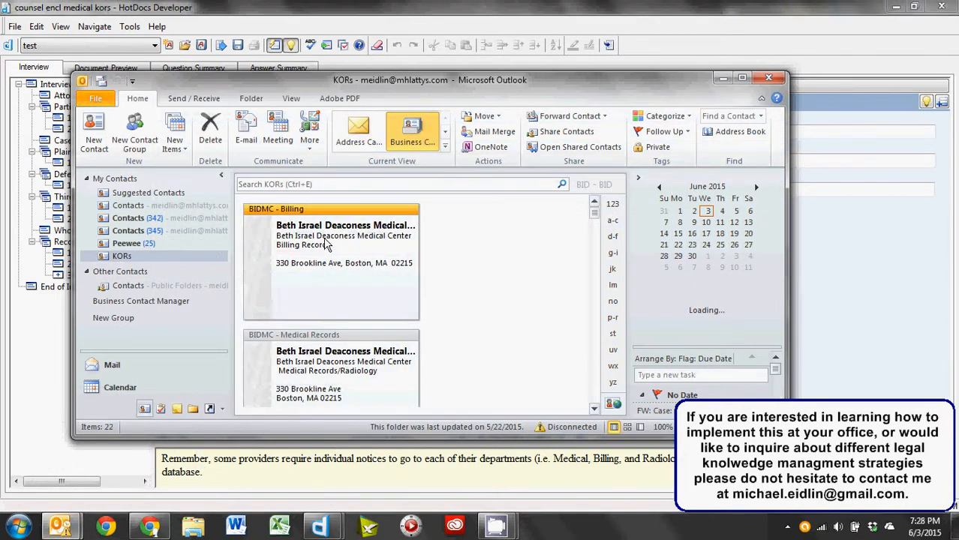
{"action": "scroll", "coordinate": [328, 245], "scroll_direction": "down", "scroll_amount": 1}
{"action": "scroll", "coordinate": [347, 253], "scroll_direction": "down", "scroll_amount": 2}
{"action": "scroll", "coordinate": [346, 253], "scroll_direction": "down", "scroll_amount": 5}
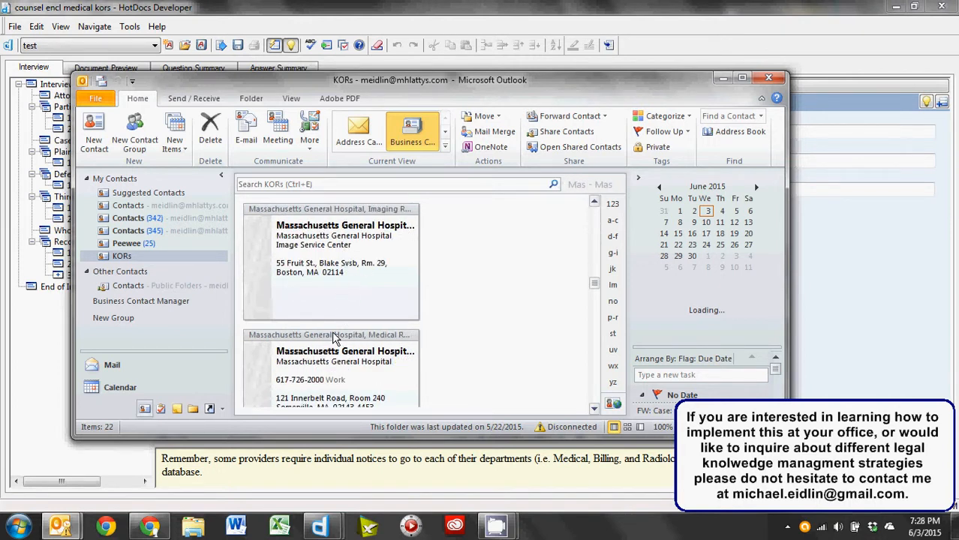
{"action": "scroll", "coordinate": [331, 330], "scroll_direction": "up", "scroll_amount": 1}
{"action": "scroll", "coordinate": [316, 307], "scroll_direction": "down", "scroll_amount": 1}
{"action": "double_click", "coordinate": [309, 335]}
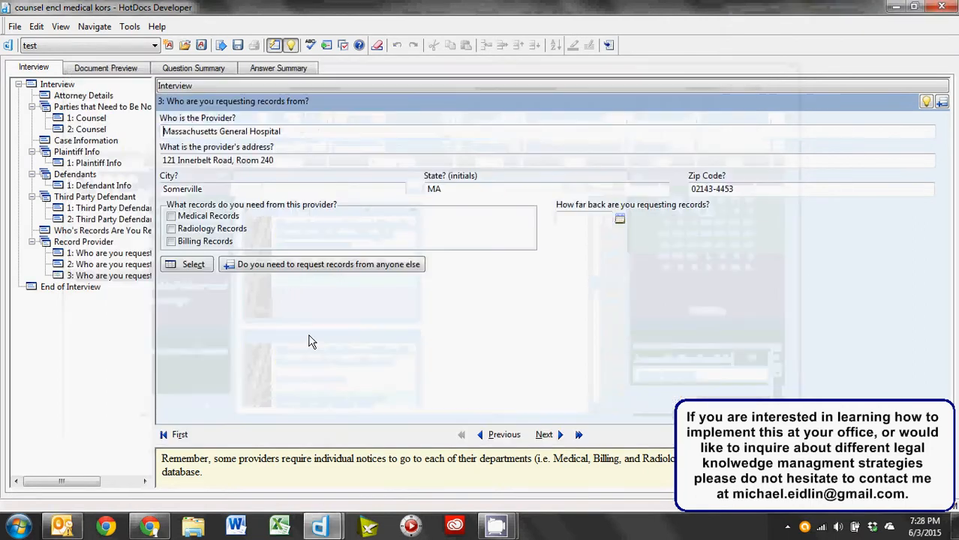
Step: Request only Medical Records from the third provider, going back to 3 Jun 2013
{"action": "left_click", "coordinate": [172, 216]}
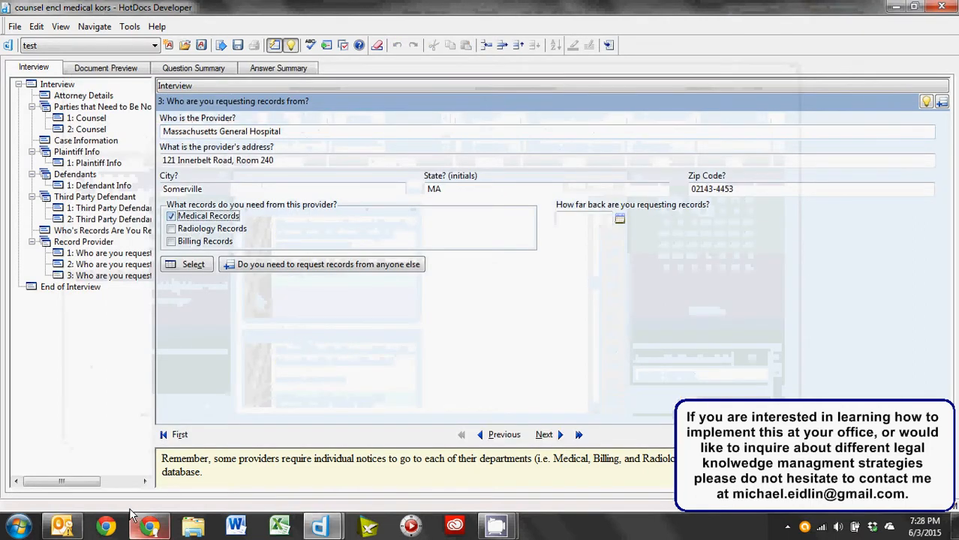
{"action": "left_click", "coordinate": [620, 219]}
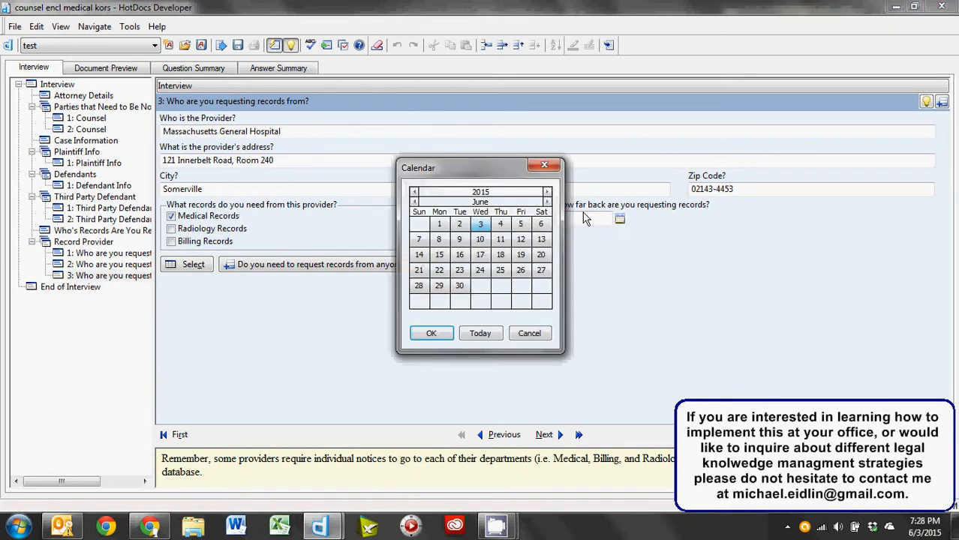
{"action": "double_click", "coordinate": [415, 193]}
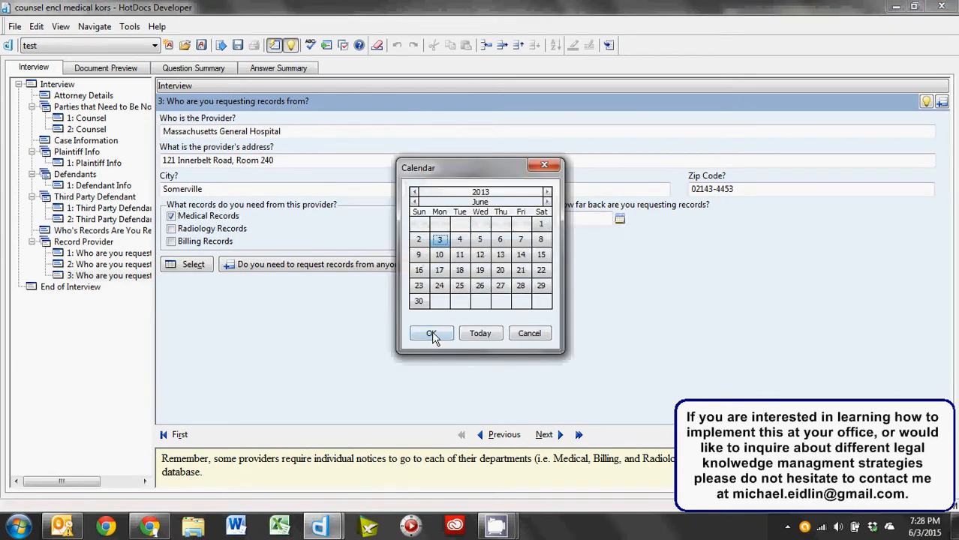
{"action": "left_click", "coordinate": [430, 333]}
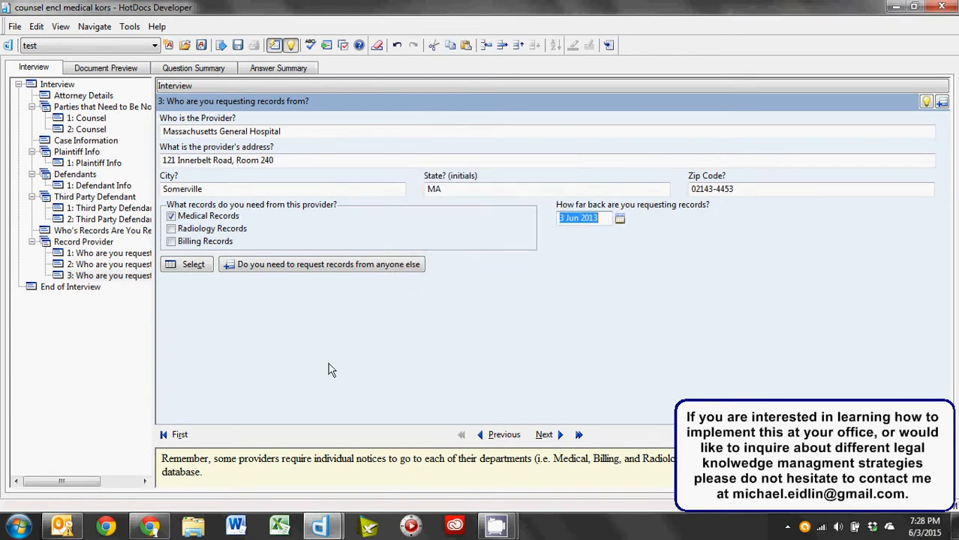
Step: Add a fourth record provider and fill it in with the Massachusetts General Hospital imaging contact from Outlook's KORs contacts folder
{"action": "left_click", "coordinate": [255, 267]}
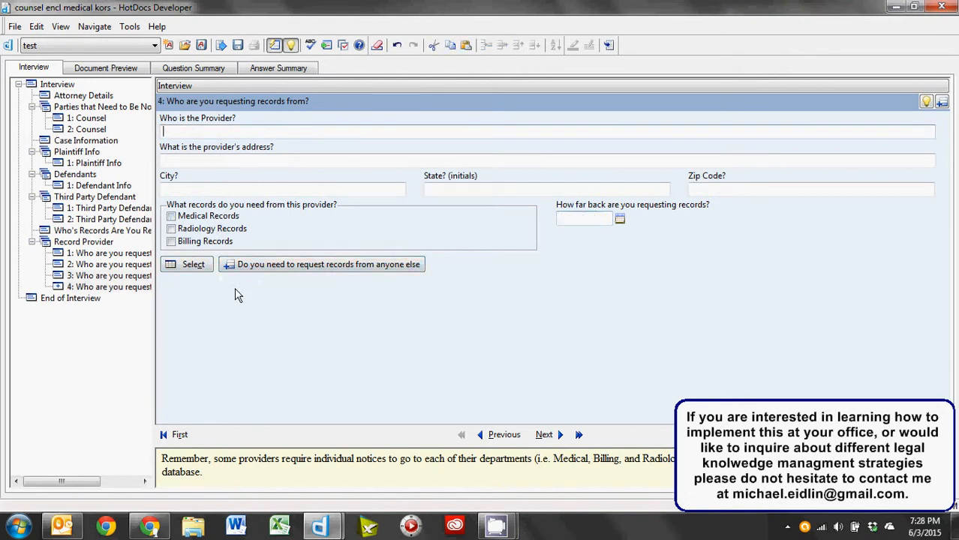
{"action": "left_click", "coordinate": [62, 527]}
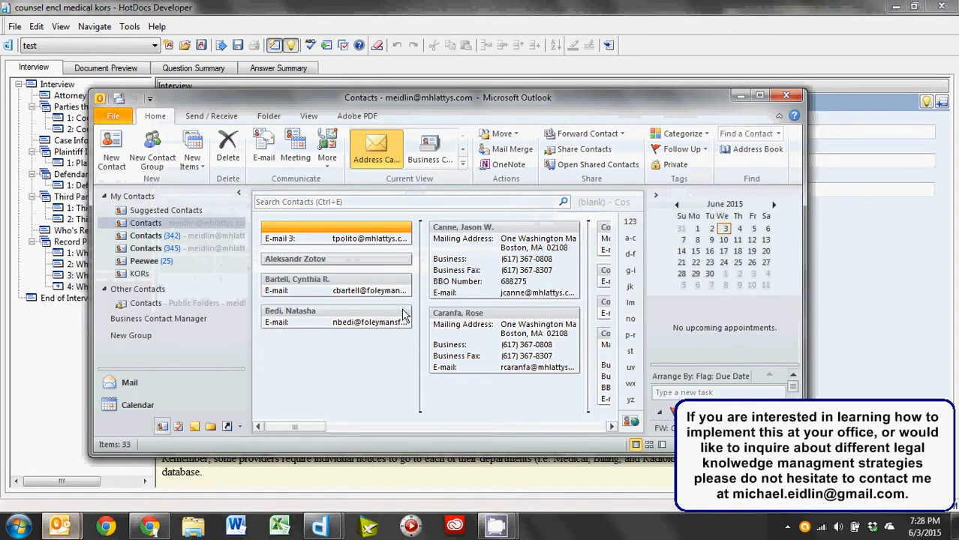
{"action": "left_click", "coordinate": [135, 274]}
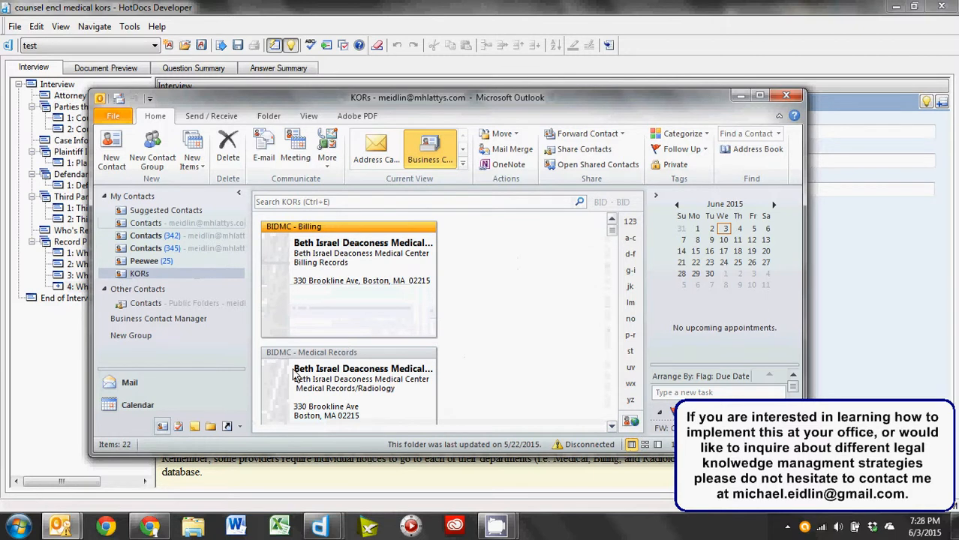
{"action": "left_click", "coordinate": [630, 303]}
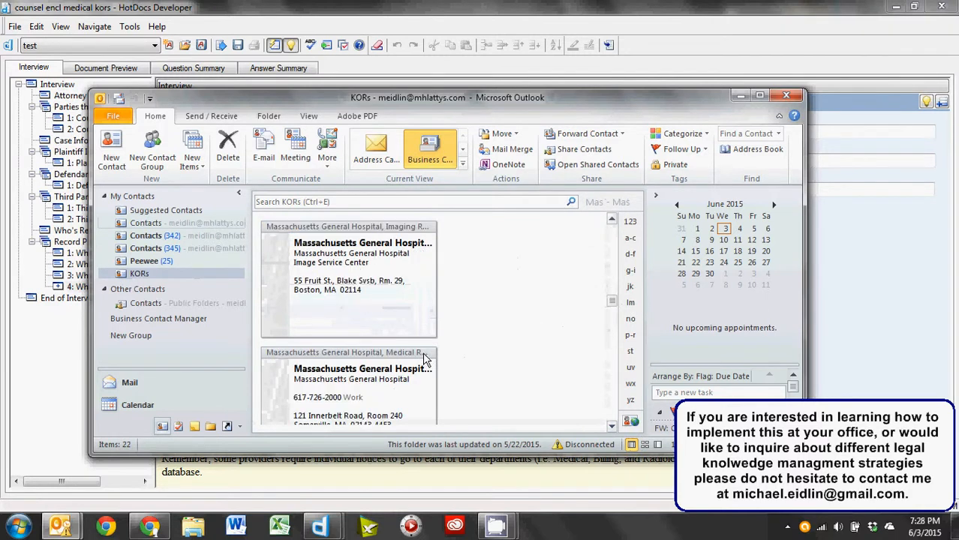
{"action": "double_click", "coordinate": [357, 229]}
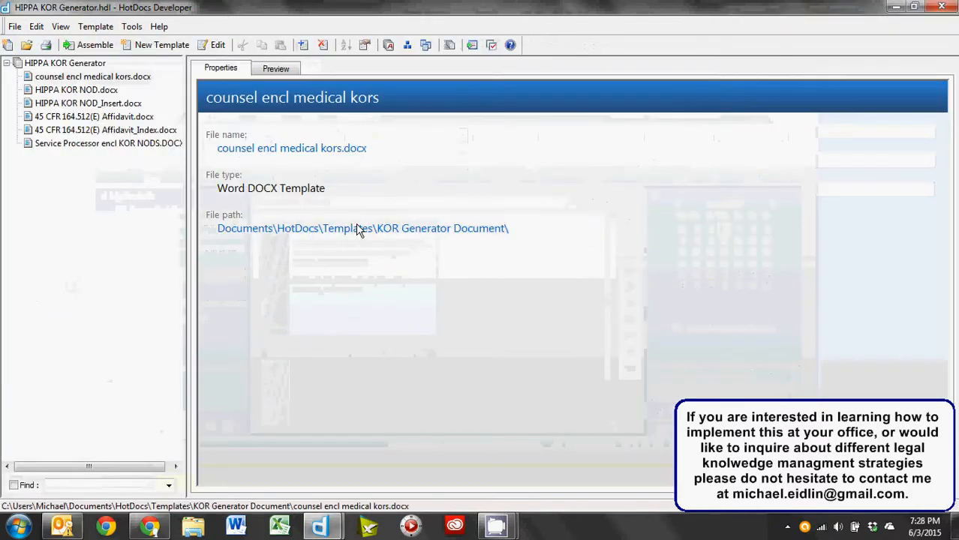
Step: Request only Radiology Records from the fourth provider, going back to 3 Jun 2013
{"action": "left_click", "coordinate": [172, 229]}
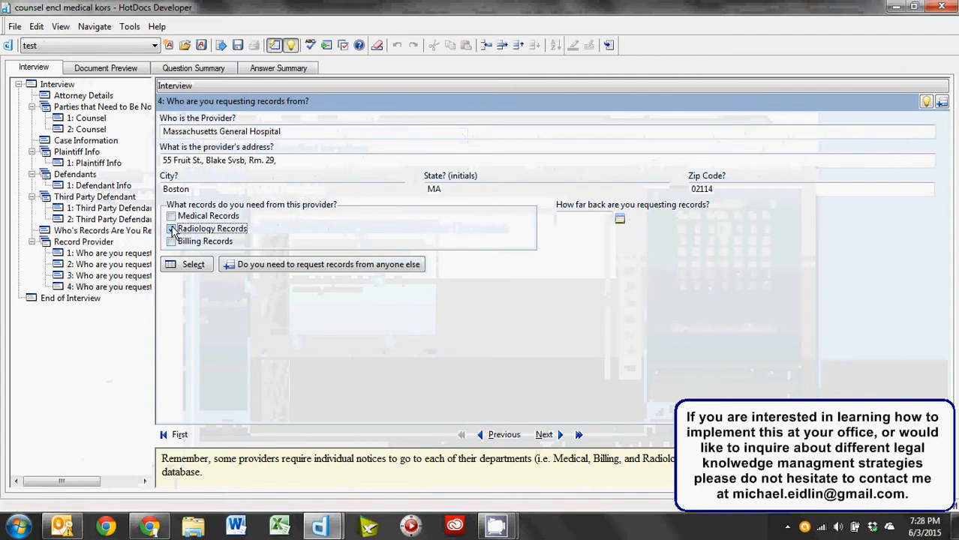
{"action": "left_click", "coordinate": [101, 276]}
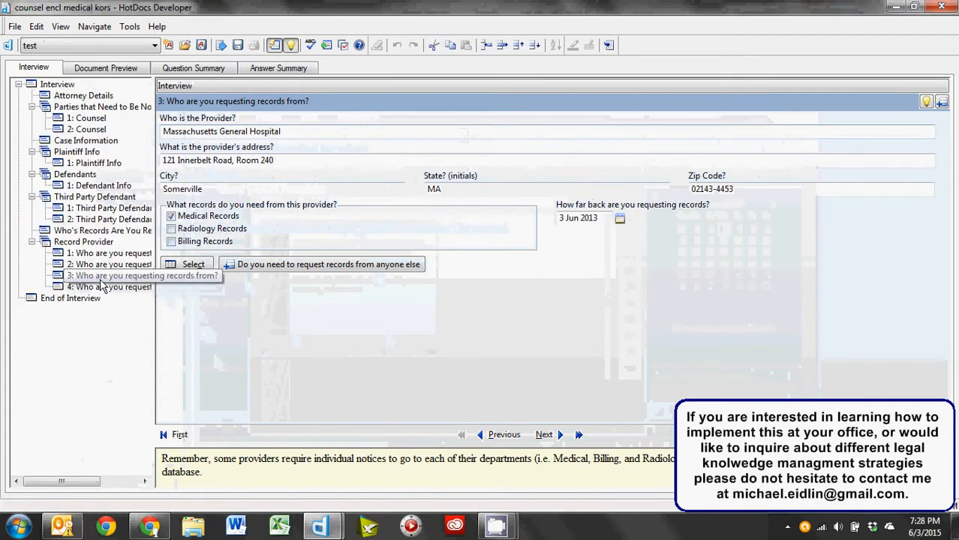
{"action": "left_click", "coordinate": [101, 286]}
{"action": "left_click", "coordinate": [620, 218]}
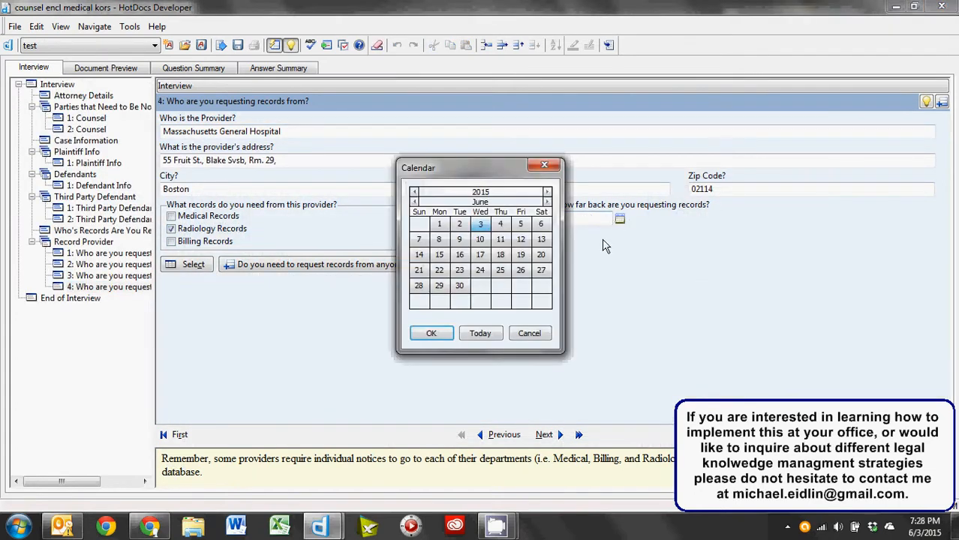
{"action": "double_click", "coordinate": [415, 193]}
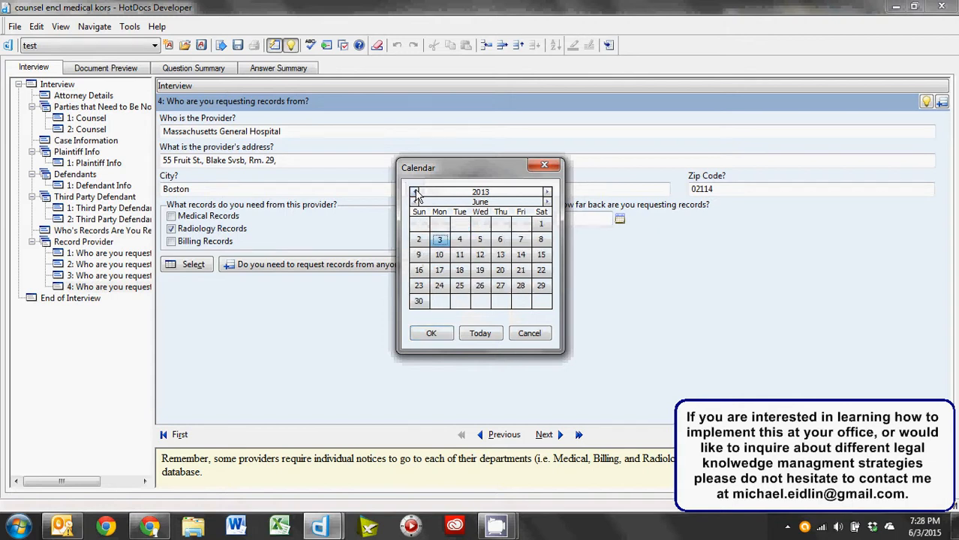
{"action": "left_click", "coordinate": [432, 333]}
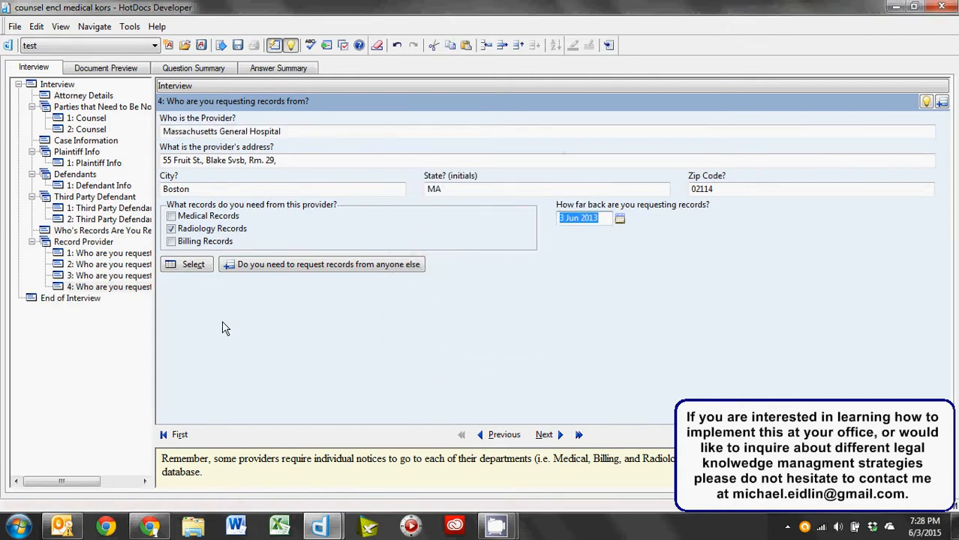
Step: Go to the end of the interview and finish it to assemble the counsel letter and the queued documents
{"action": "left_click", "coordinate": [78, 299]}
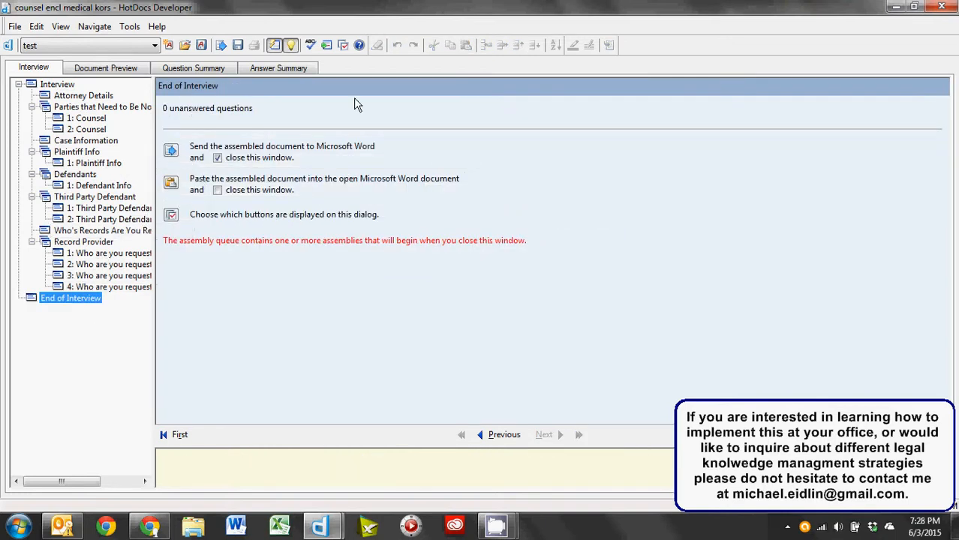
{"action": "left_click_drag", "start_coordinate": [762, 408], "coordinate": [767, 311]}
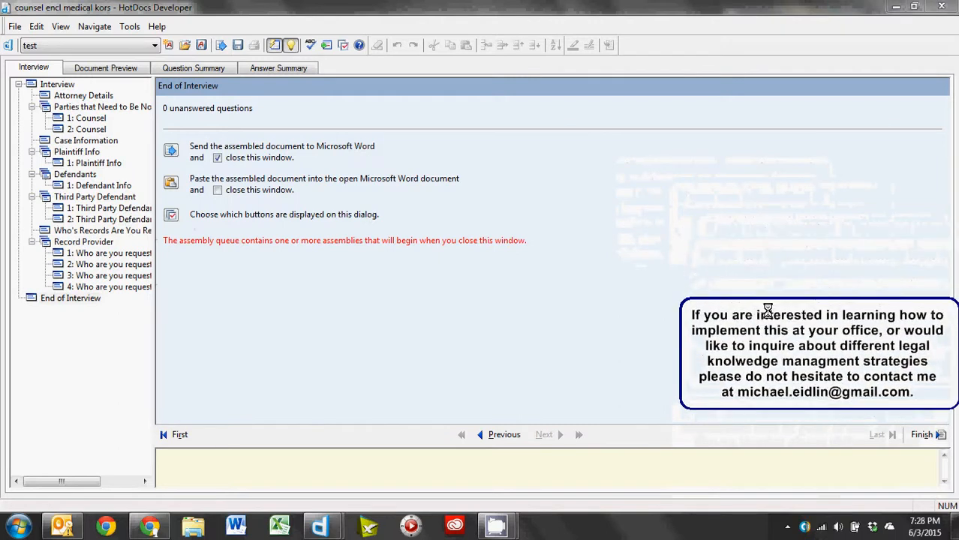
{"action": "left_click", "coordinate": [928, 436]}
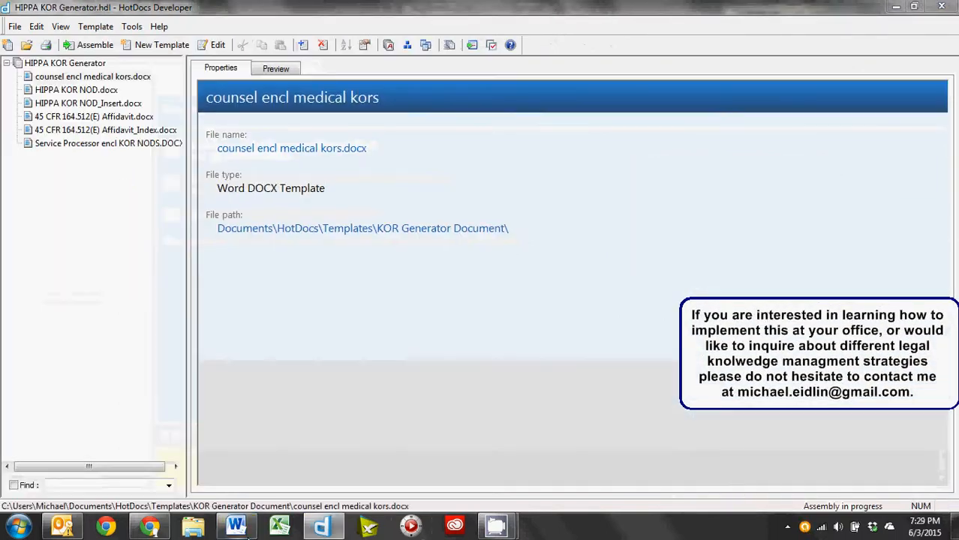
Step: Switch to Word, review the service letter to Suvalle Jodrey & Associates through its second page, and close it without saving
{"action": "mouse_move", "coordinate": [239, 530]}
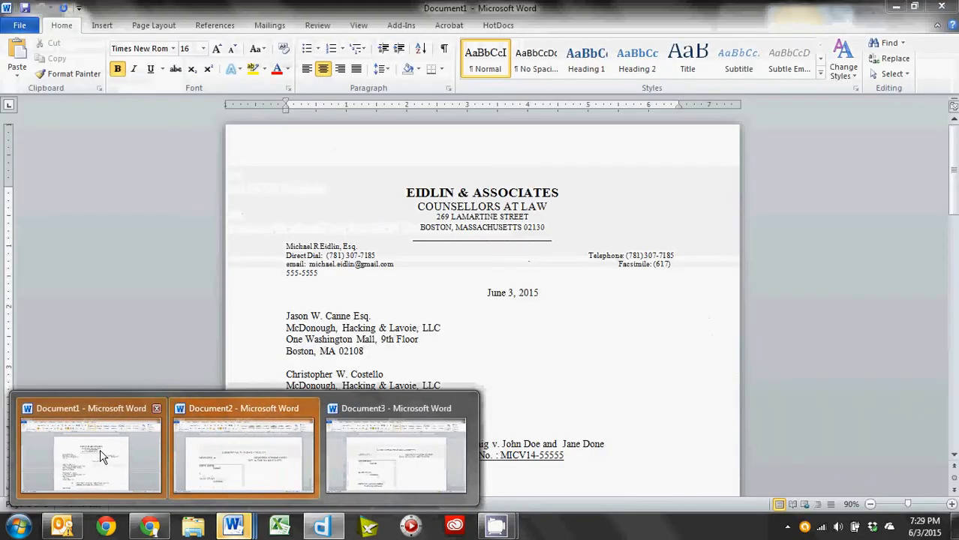
{"action": "left_click", "coordinate": [103, 457]}
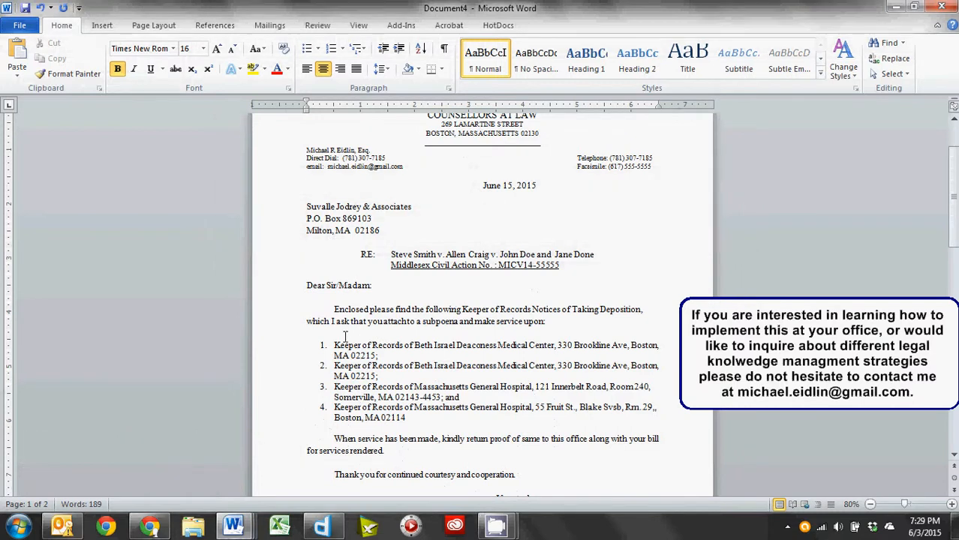
{"action": "scroll", "coordinate": [338, 327], "scroll_direction": "up", "scroll_amount": 1}
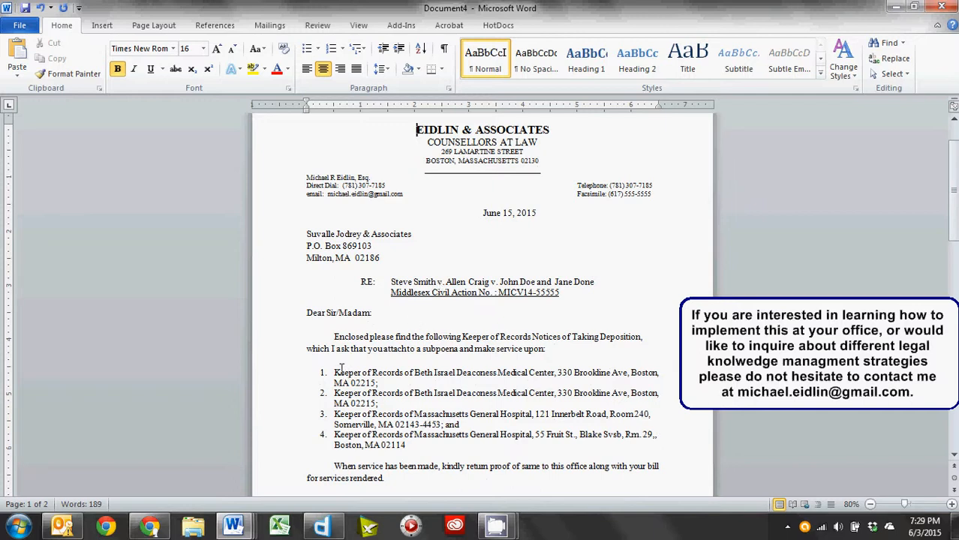
{"action": "scroll", "coordinate": [342, 367], "scroll_direction": "down", "scroll_amount": 1}
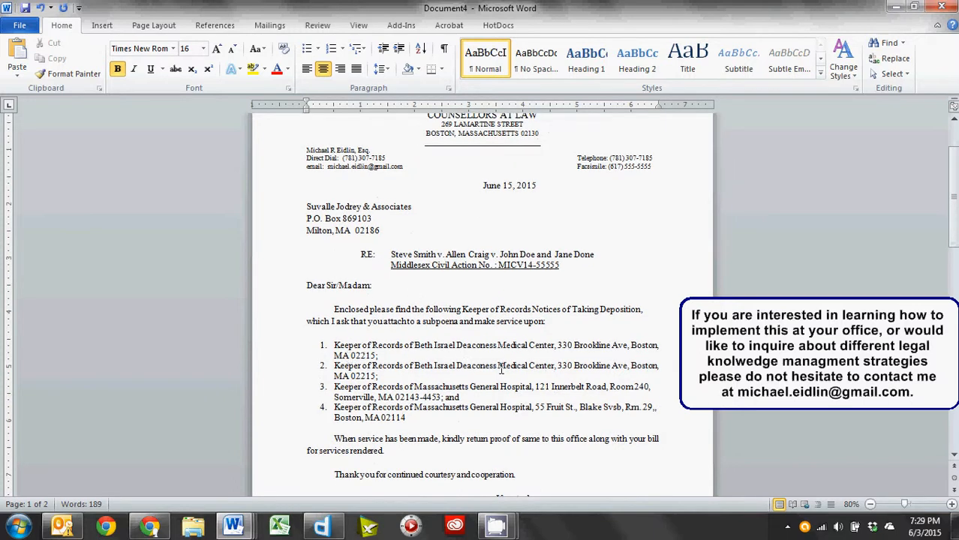
{"action": "scroll", "coordinate": [484, 369], "scroll_direction": "down", "scroll_amount": 4}
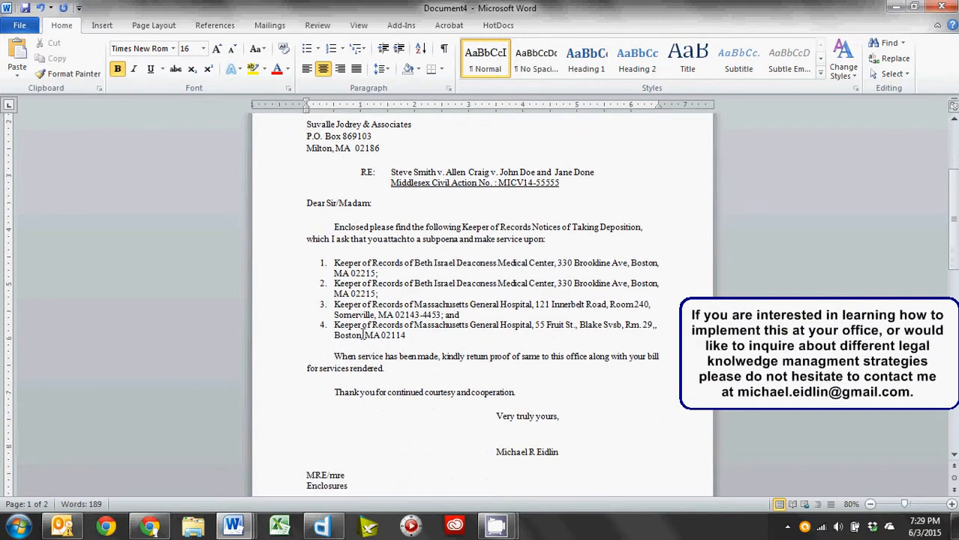
{"action": "scroll", "coordinate": [334, 270], "scroll_direction": "down", "scroll_amount": 12}
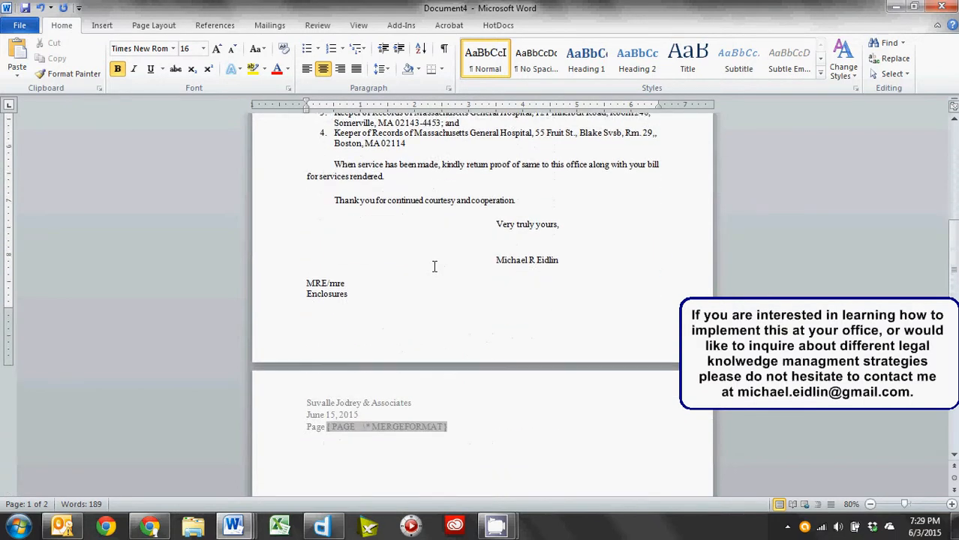
{"action": "scroll", "coordinate": [356, 176], "scroll_direction": "up", "scroll_amount": 4}
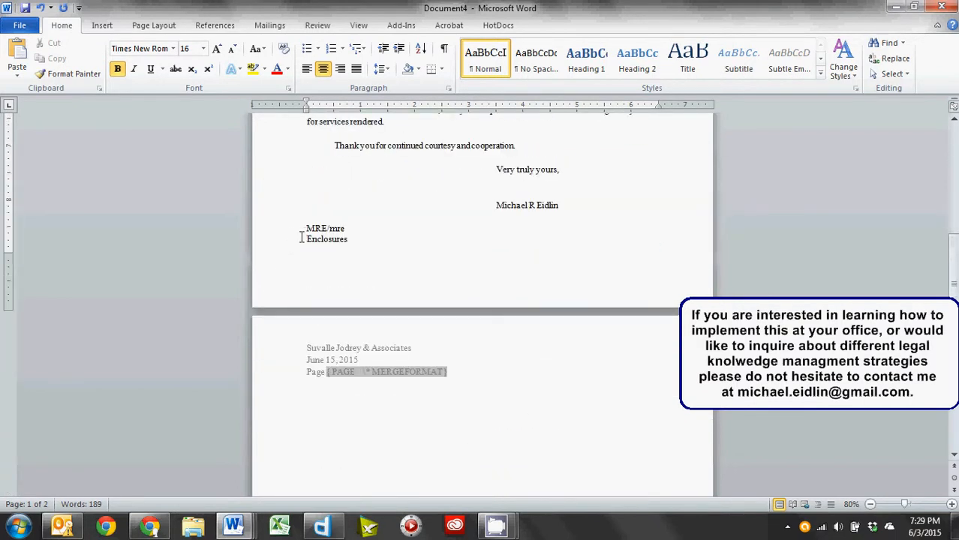
{"action": "scroll", "coordinate": [429, 296], "scroll_direction": "down", "scroll_amount": 15}
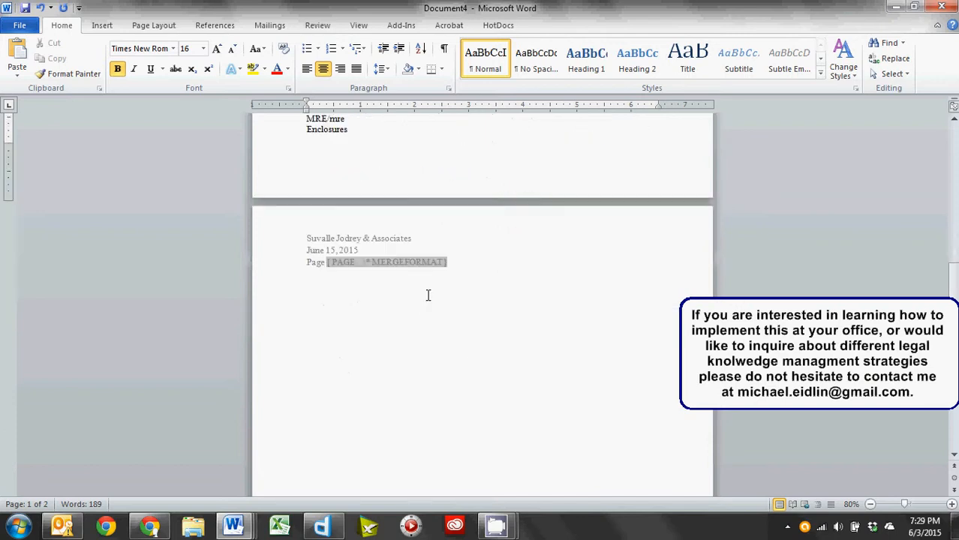
{"action": "left_click", "coordinate": [944, 6]}
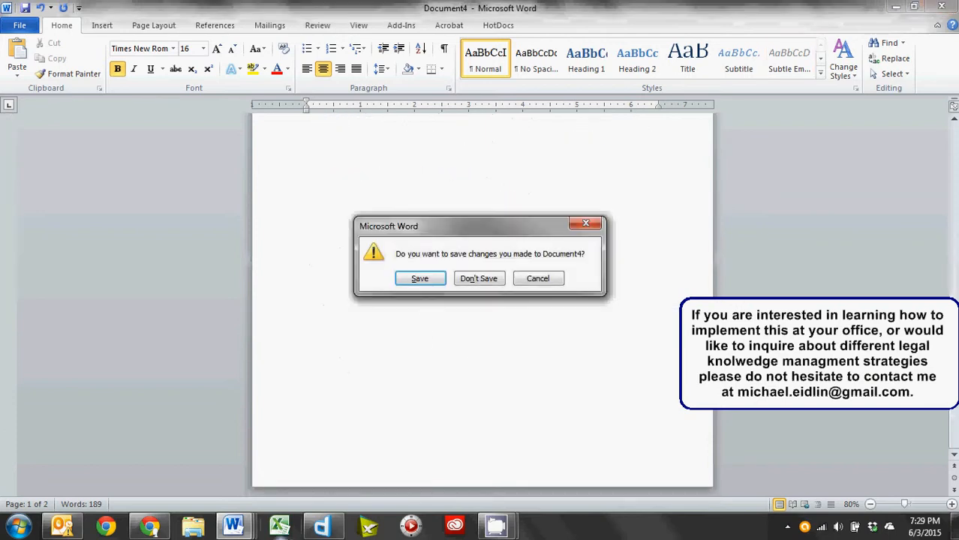
{"action": "left_click", "coordinate": [474, 277]}
Step: Review the HIPAA notice letter to counsel, including addressees, keepers of records, objection deadline and signature, and close it without saving
{"action": "mouse_move", "coordinate": [250, 529]}
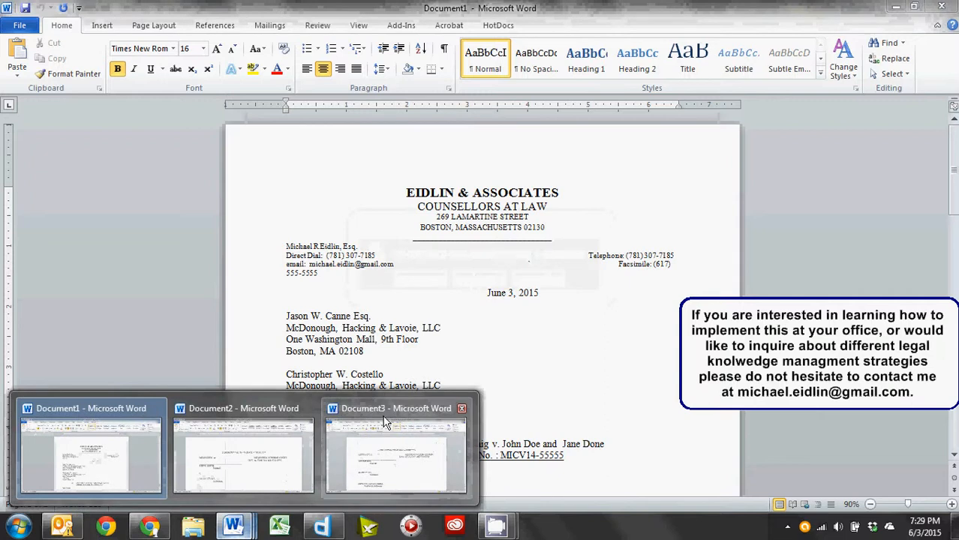
{"action": "left_click", "coordinate": [125, 446]}
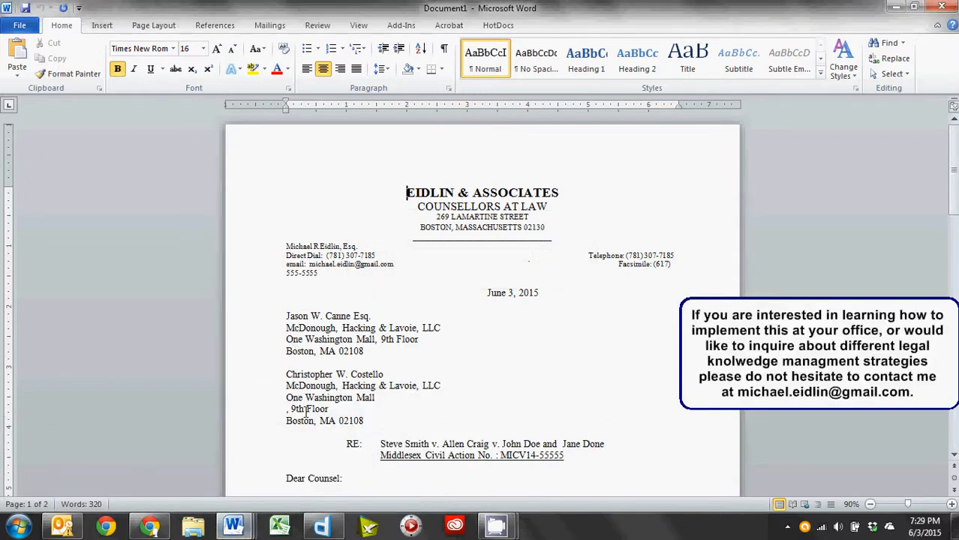
{"action": "scroll", "coordinate": [306, 412], "scroll_direction": "down", "scroll_amount": 8}
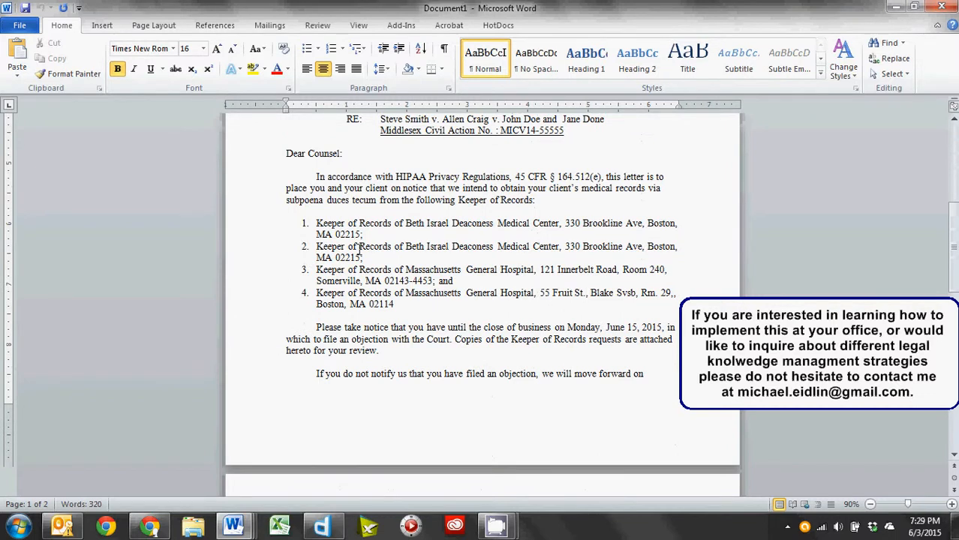
{"action": "scroll", "coordinate": [358, 246], "scroll_direction": "up", "scroll_amount": 5}
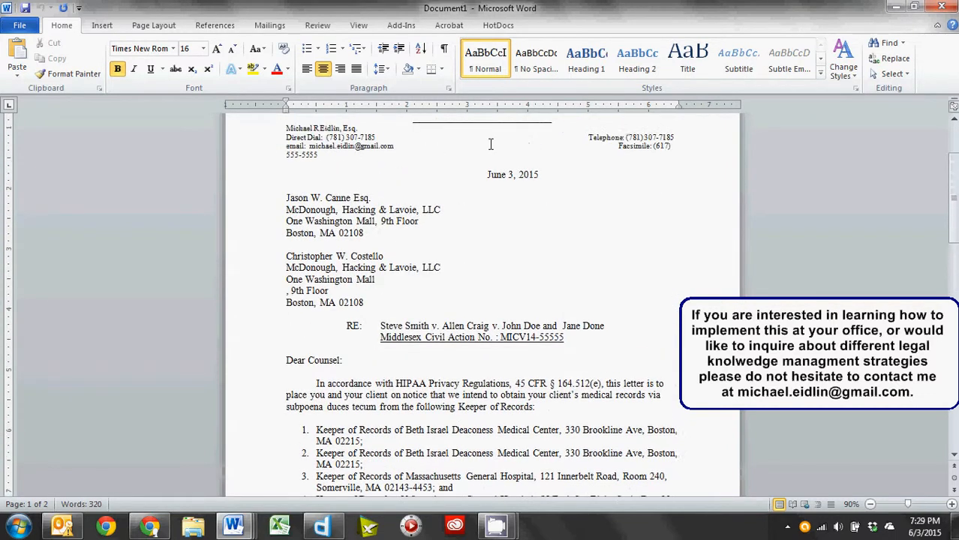
{"action": "scroll", "coordinate": [503, 171], "scroll_direction": "down", "scroll_amount": 7}
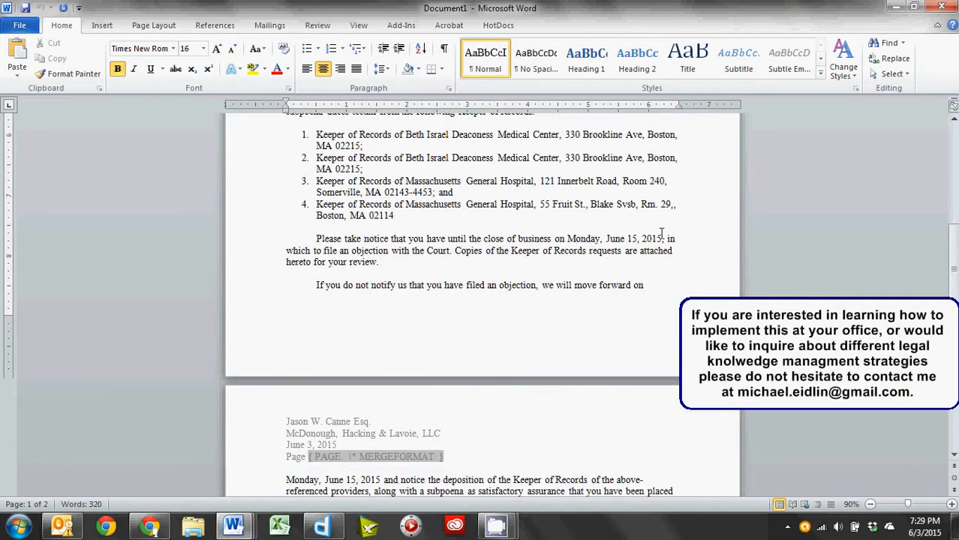
{"action": "scroll", "coordinate": [661, 232], "scroll_direction": "down", "scroll_amount": 1}
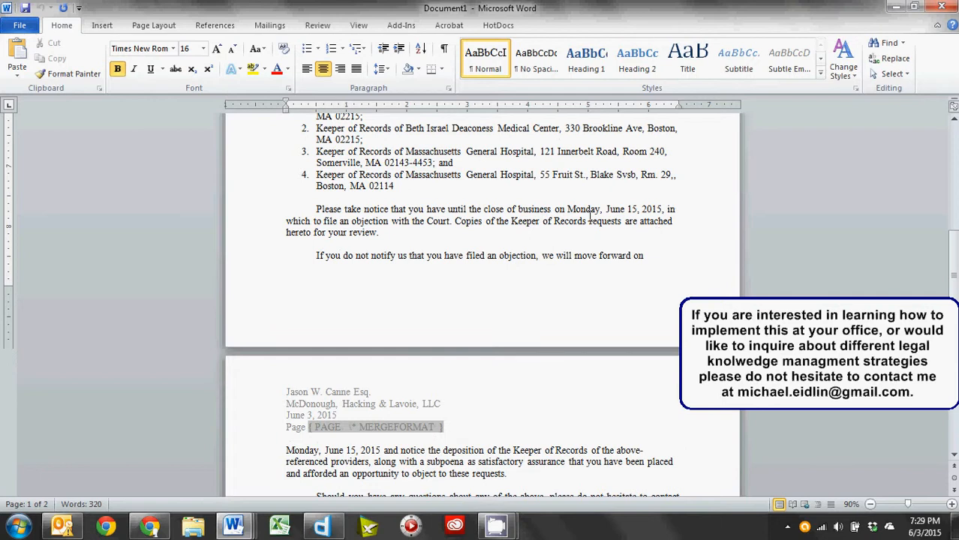
{"action": "scroll", "coordinate": [554, 253], "scroll_direction": "down", "scroll_amount": 2}
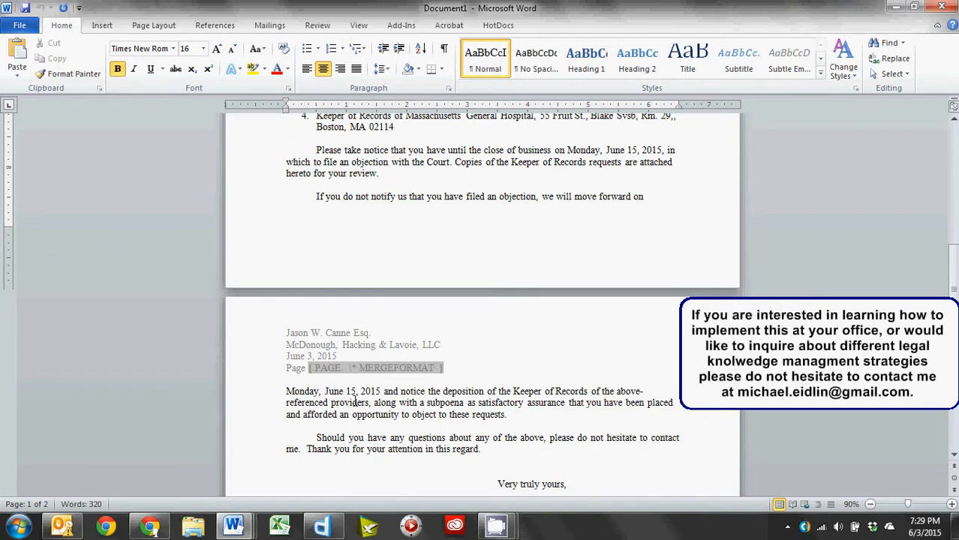
{"action": "scroll", "coordinate": [541, 327], "scroll_direction": "down", "scroll_amount": 10}
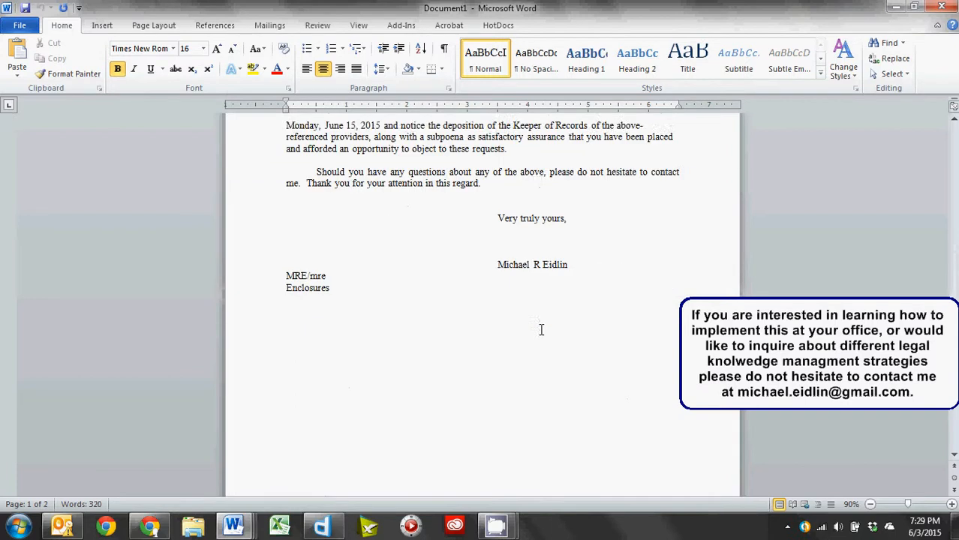
{"action": "left_click", "coordinate": [943, 7]}
{"action": "left_click", "coordinate": [479, 280]}
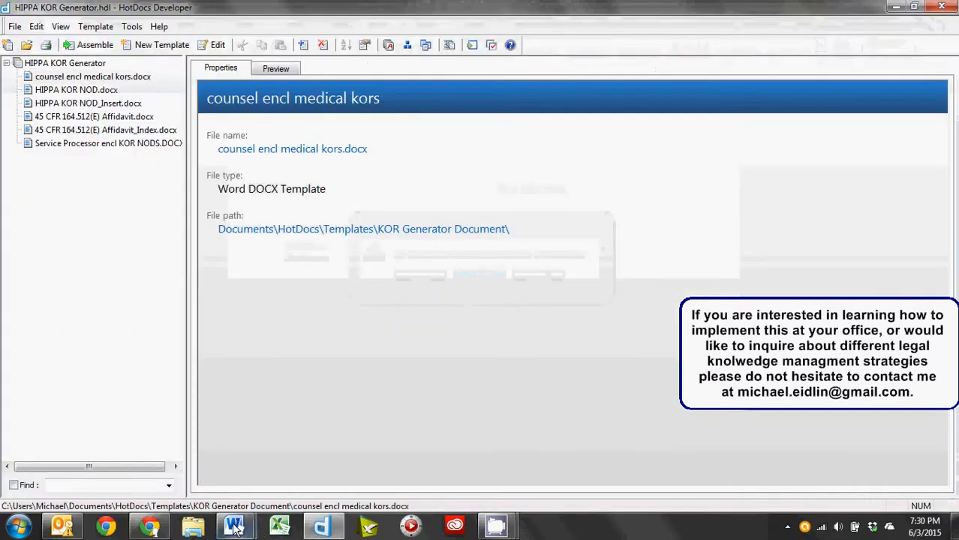
Step: Switch to the Notice of Taking Deposition in Word and review its case caption and opening paragraph
{"action": "mouse_move", "coordinate": [235, 528]}
{"action": "left_click", "coordinate": [191, 478]}
{"action": "scroll", "coordinate": [154, 250], "scroll_direction": "down", "scroll_amount": 5}
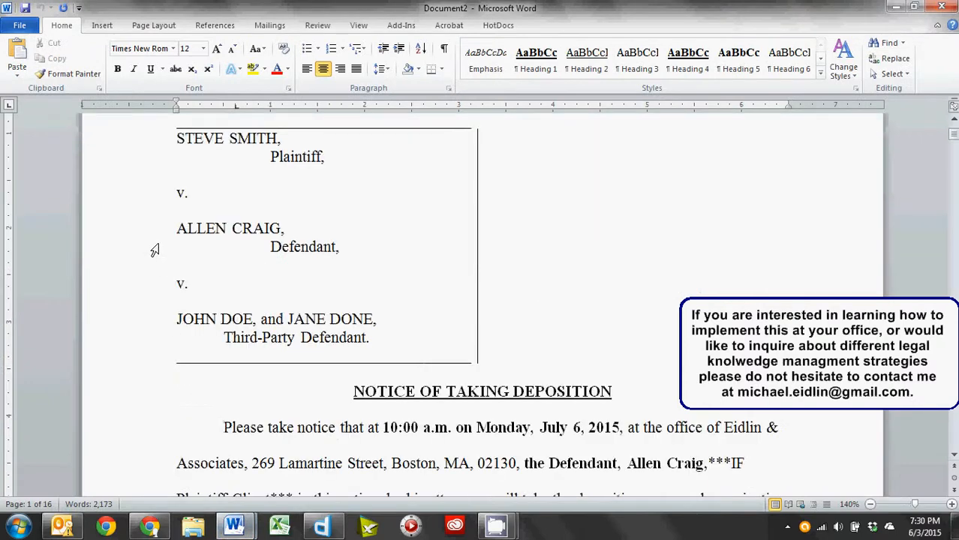
{"action": "scroll", "coordinate": [154, 249], "scroll_direction": "up", "scroll_amount": 3}
{"action": "scroll", "coordinate": [289, 255], "scroll_direction": "down", "scroll_amount": 3}
{"action": "scroll", "coordinate": [293, 246], "scroll_direction": "up", "scroll_amount": 3}
{"action": "scroll", "coordinate": [300, 255], "scroll_direction": "down", "scroll_amount": 10}
{"action": "scroll", "coordinate": [310, 253], "scroll_direction": "down", "scroll_amount": 3}
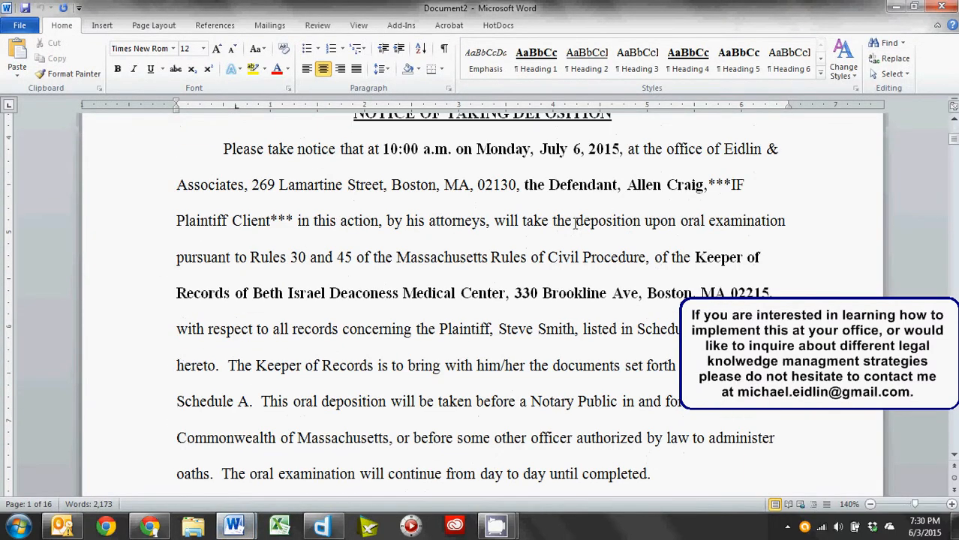
Step: Read the first notice's affidavit paragraph, select the deposition date in its opening line, and review through the attorney signature block
{"action": "scroll", "coordinate": [554, 150], "scroll_direction": "down", "scroll_amount": 10}
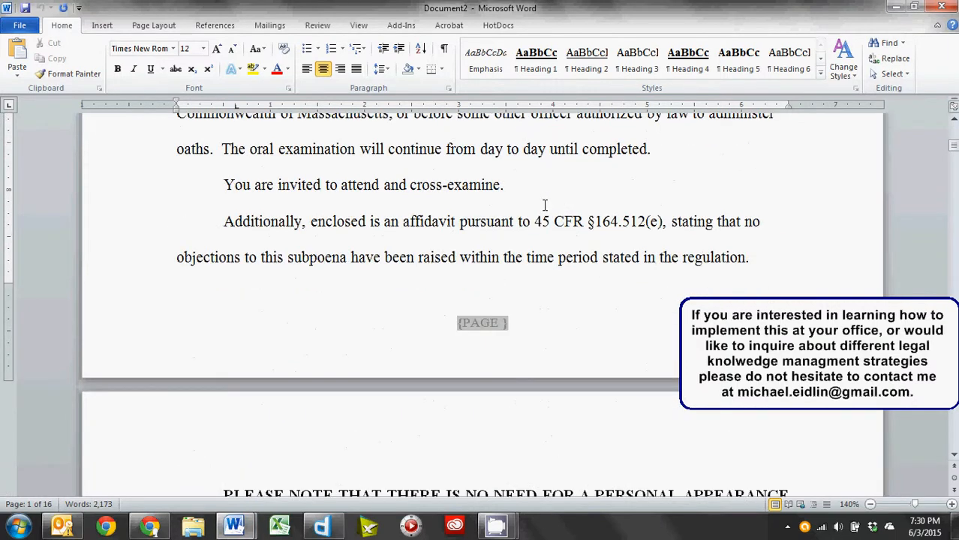
{"action": "scroll", "coordinate": [388, 221], "scroll_direction": "up", "scroll_amount": 12}
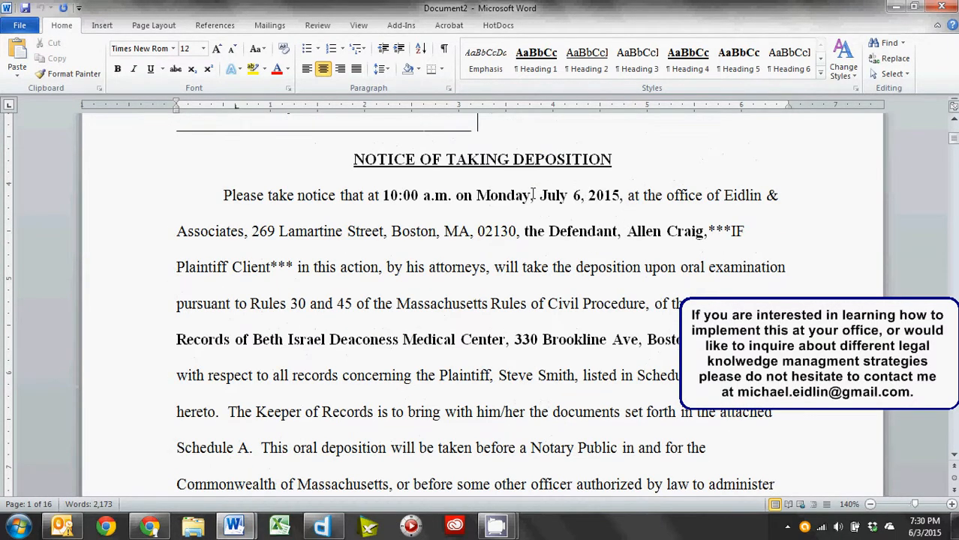
{"action": "left_click_drag", "start_coordinate": [533, 195], "coordinate": [620, 197]}
{"action": "scroll", "coordinate": [537, 220], "scroll_direction": "down", "scroll_amount": 13}
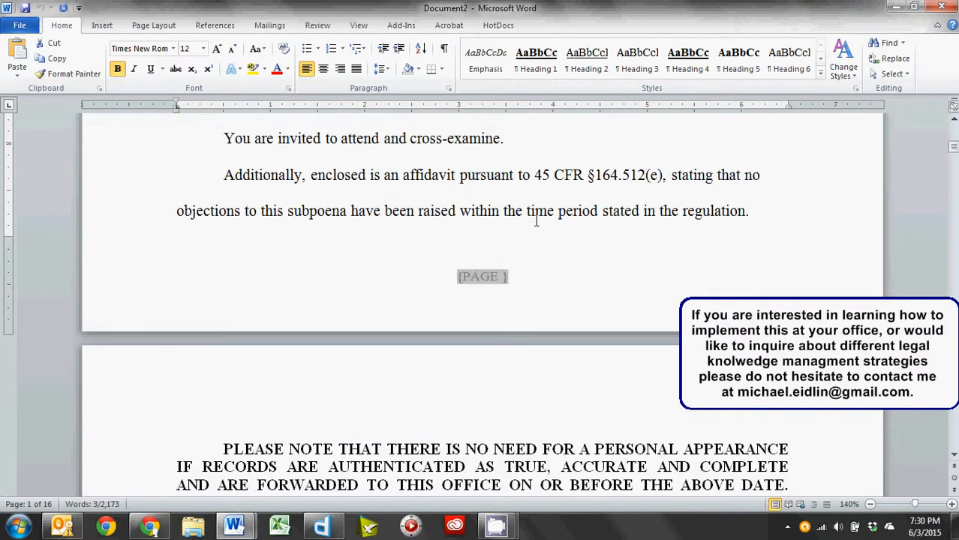
{"action": "scroll", "coordinate": [537, 220], "scroll_direction": "down", "scroll_amount": 20}
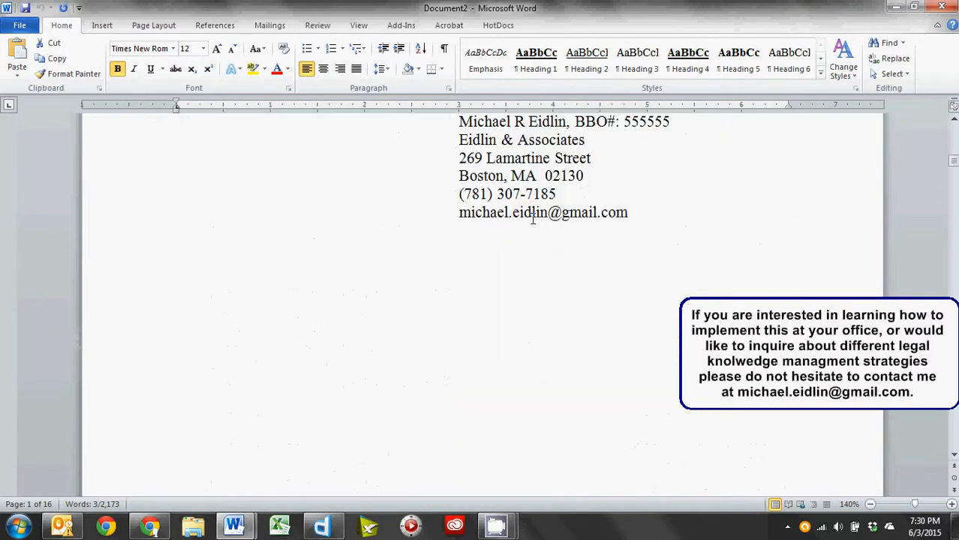
Step: Examine Schedule A of the first notice, including the requested medical file, excluded record types, date range and films
{"action": "scroll", "coordinate": [532, 218], "scroll_direction": "down", "scroll_amount": 15}
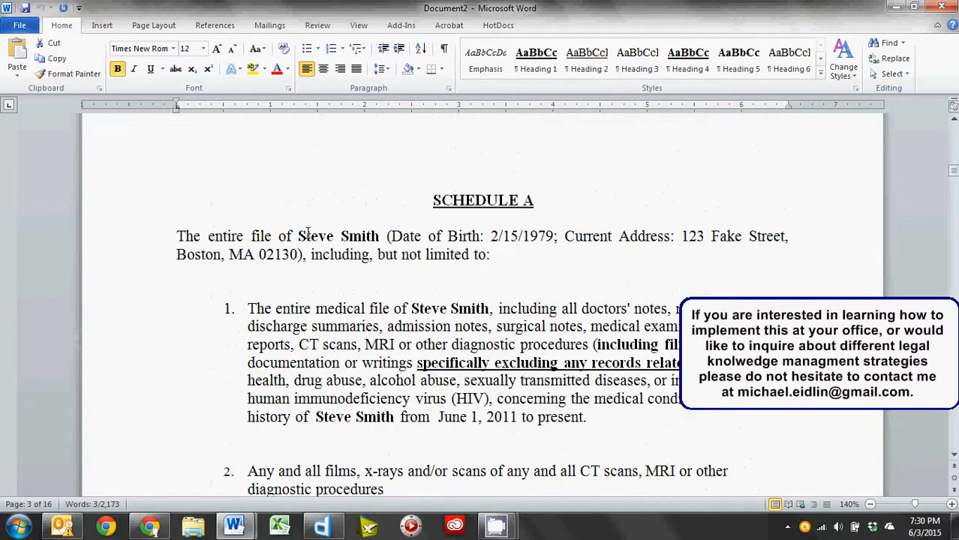
{"action": "scroll", "coordinate": [311, 234], "scroll_direction": "down", "scroll_amount": 3}
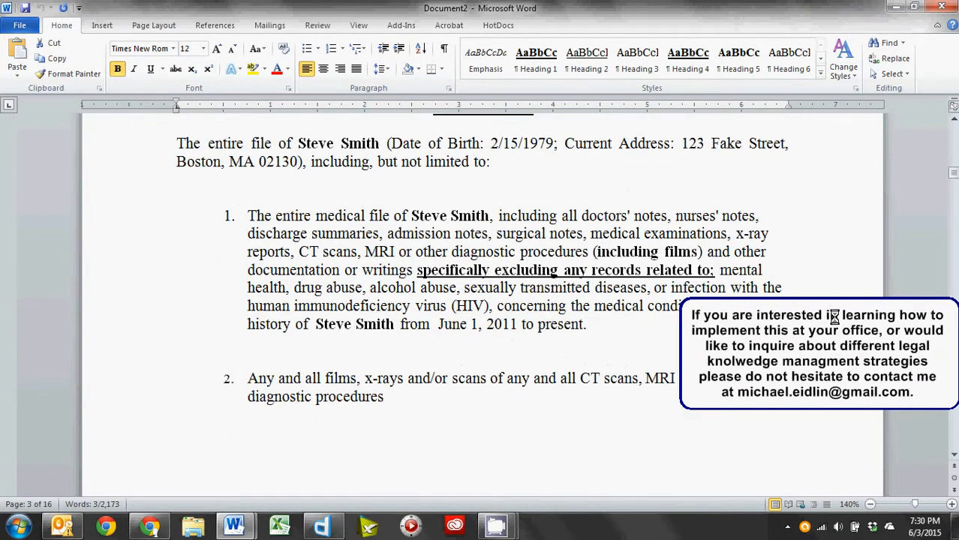
{"action": "scroll", "coordinate": [428, 360], "scroll_direction": "down", "scroll_amount": 3}
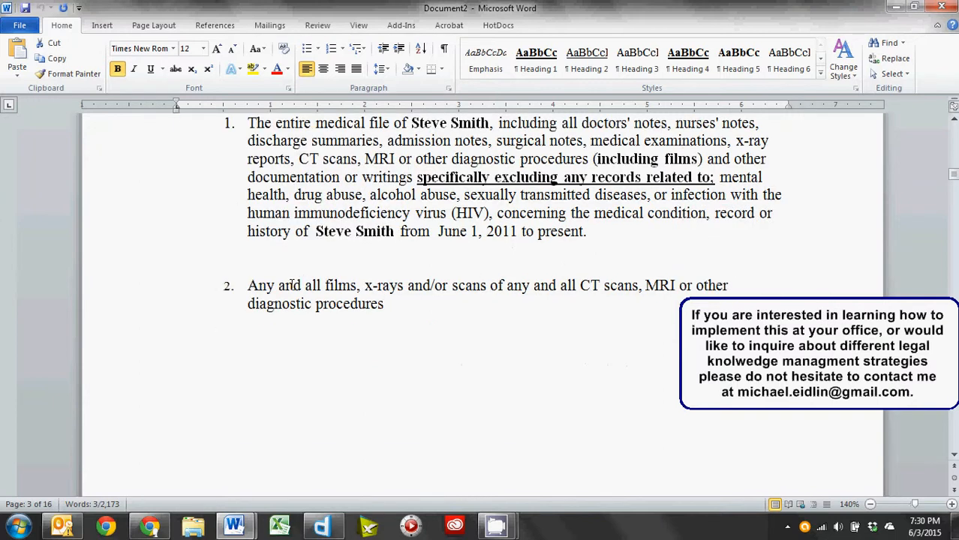
{"action": "scroll", "coordinate": [291, 285], "scroll_direction": "up", "scroll_amount": 5}
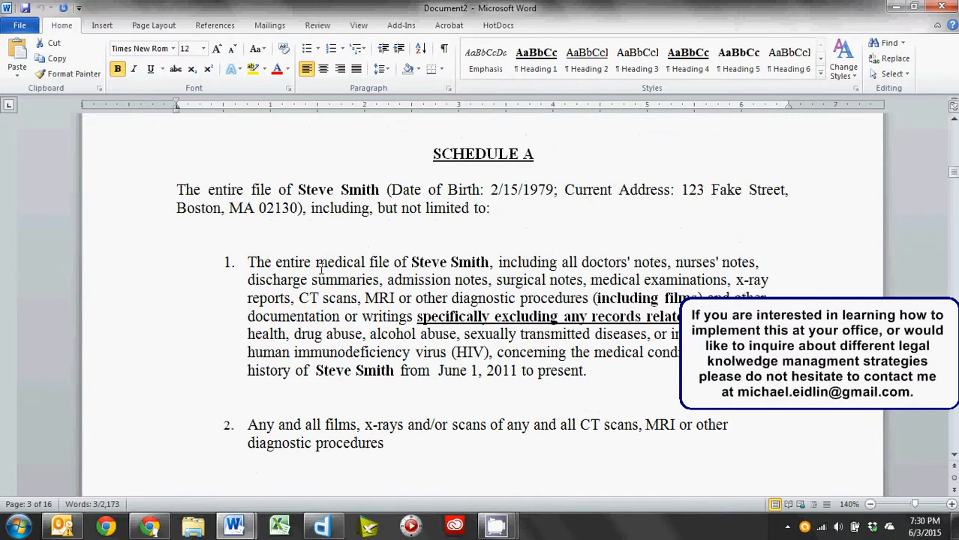
{"action": "scroll", "coordinate": [314, 247], "scroll_direction": "down", "scroll_amount": 7}
{"action": "scroll", "coordinate": [354, 165], "scroll_direction": "up", "scroll_amount": 8}
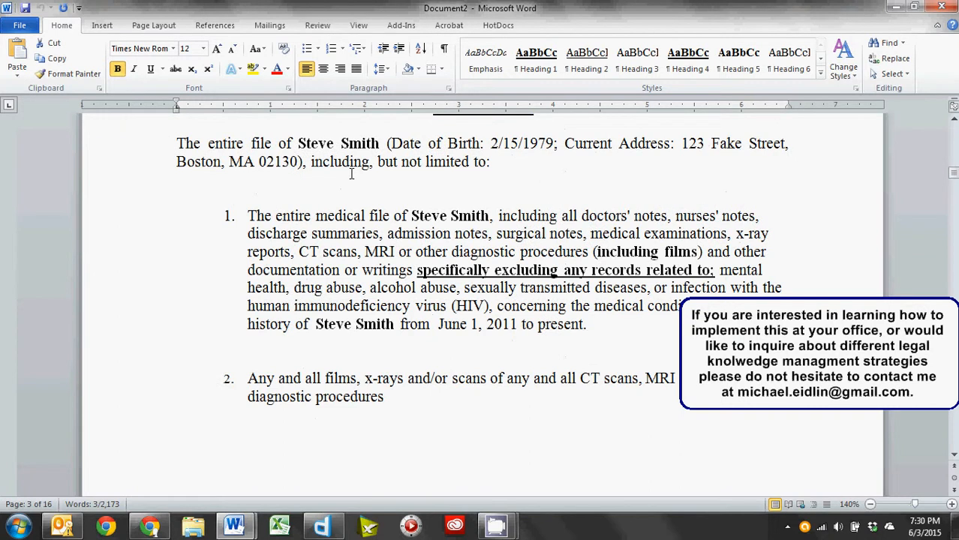
Step: Review the Schedule B medical record certification for Beth Israel Deaconess Medical Center, including the deposition date and signature lines
{"action": "scroll", "coordinate": [336, 220], "scroll_direction": "down", "scroll_amount": 12}
{"action": "scroll", "coordinate": [337, 235], "scroll_direction": "down", "scroll_amount": 15}
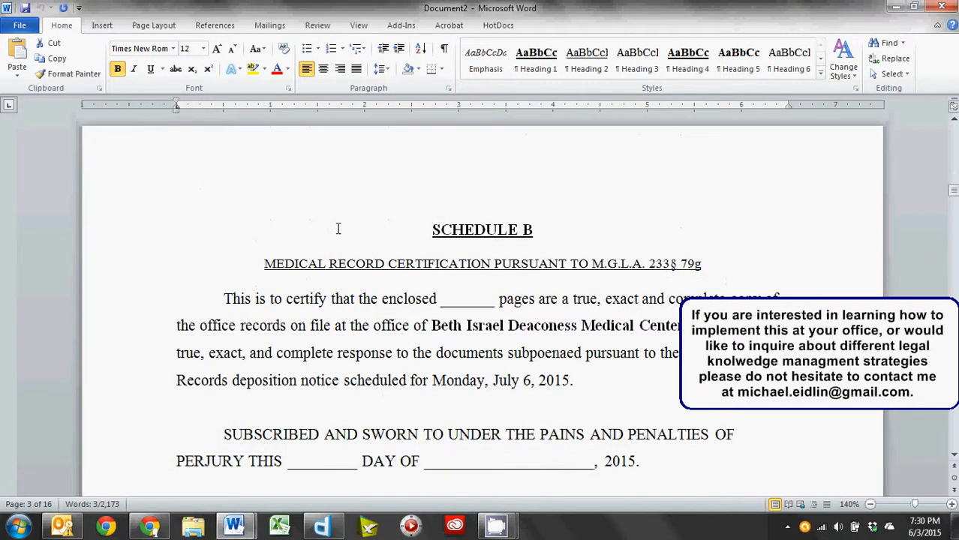
{"action": "scroll", "coordinate": [323, 198], "scroll_direction": "down", "scroll_amount": 6}
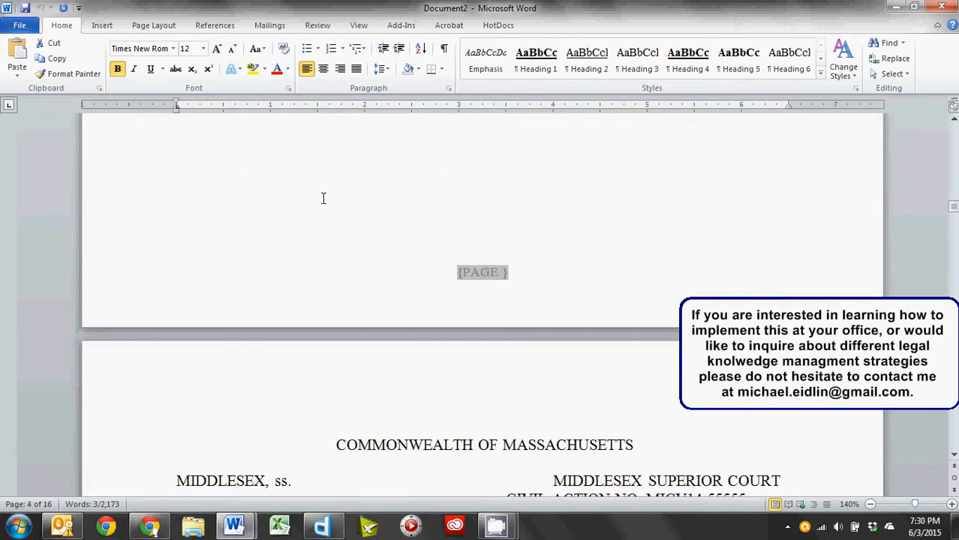
{"action": "scroll", "coordinate": [324, 198], "scroll_direction": "up", "scroll_amount": 18}
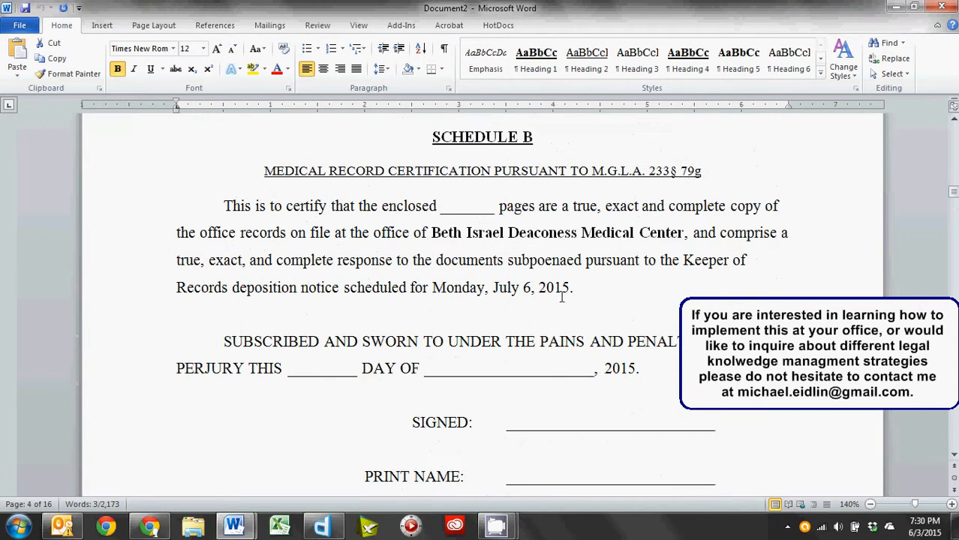
Step: Review the second Beth Israel Deaconess notice through its signature block and the payment schedules item of its schedule
{"action": "scroll", "coordinate": [523, 289], "scroll_direction": "down", "scroll_amount": 15}
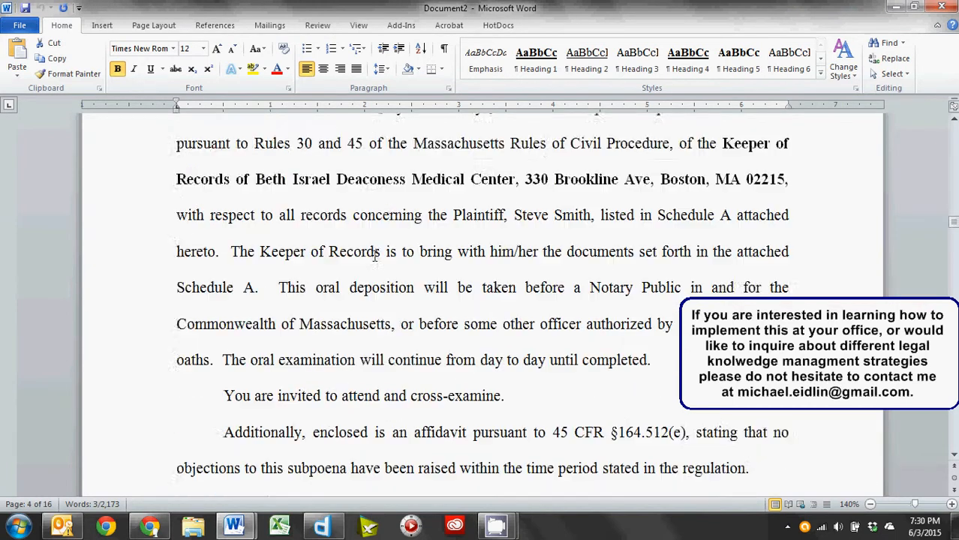
{"action": "scroll", "coordinate": [374, 255], "scroll_direction": "down", "scroll_amount": 15}
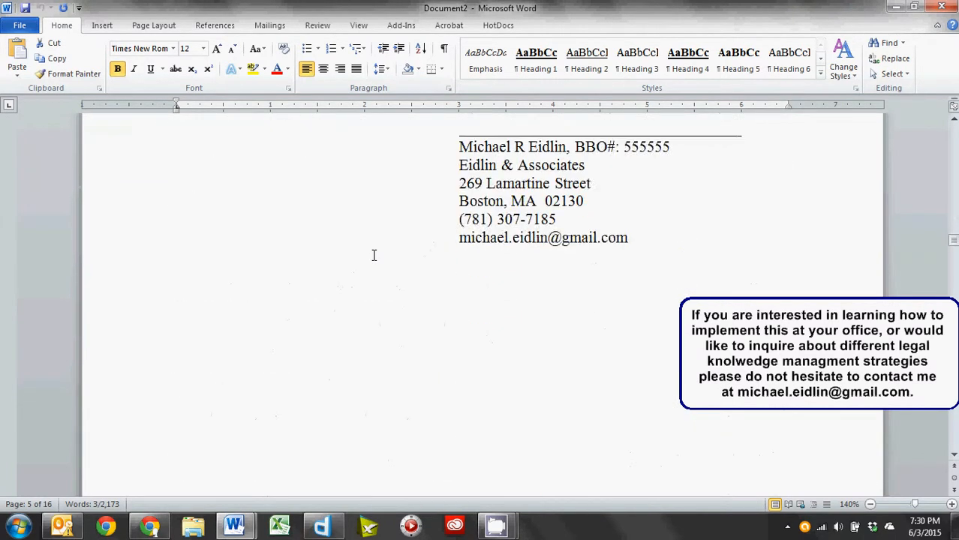
{"action": "scroll", "coordinate": [274, 263], "scroll_direction": "down", "scroll_amount": 10}
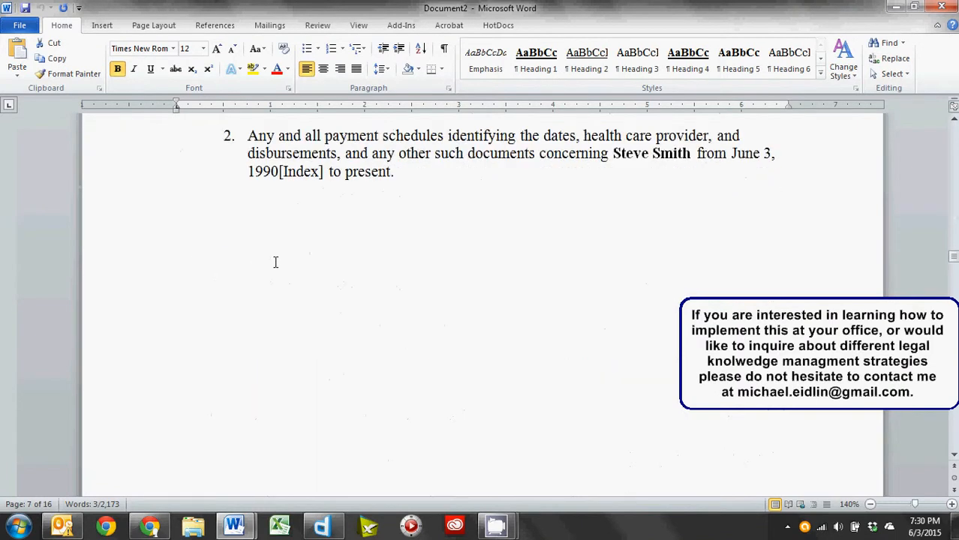
{"action": "scroll", "coordinate": [276, 260], "scroll_direction": "up", "scroll_amount": 5}
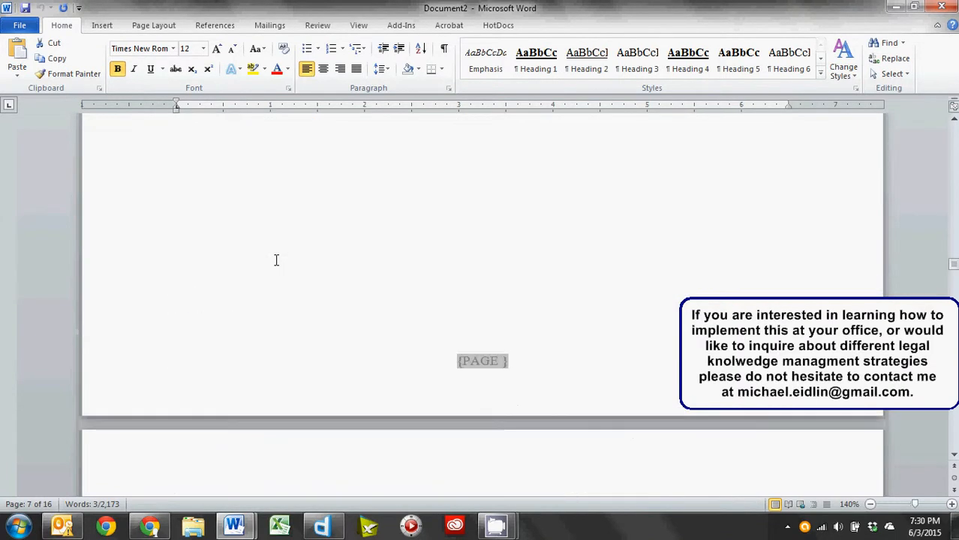
Step: Review the Massachusetts General Hospital deposition notice through its Schedule B certification and close the notices document without saving
{"action": "scroll", "coordinate": [324, 277], "scroll_direction": "down", "scroll_amount": 20}
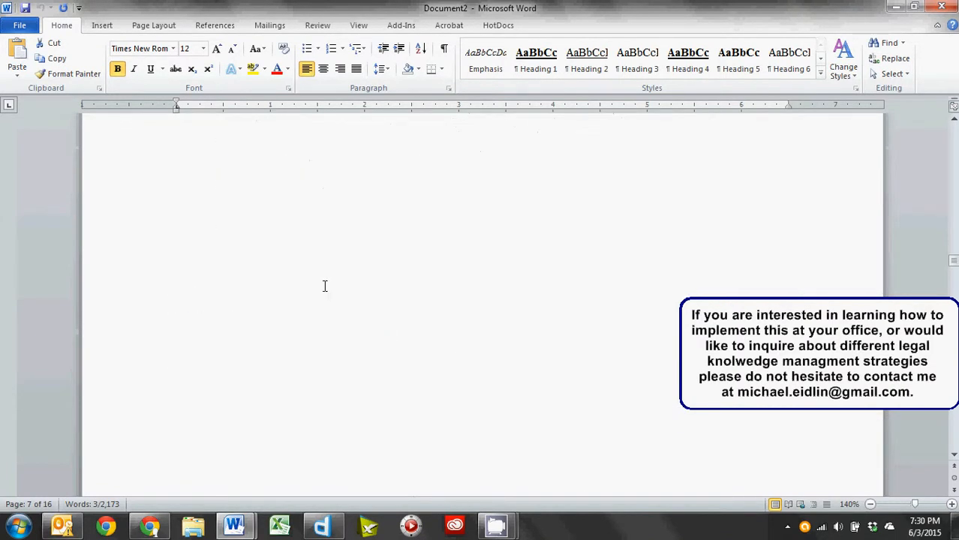
{"action": "scroll", "coordinate": [325, 284], "scroll_direction": "down", "scroll_amount": 10}
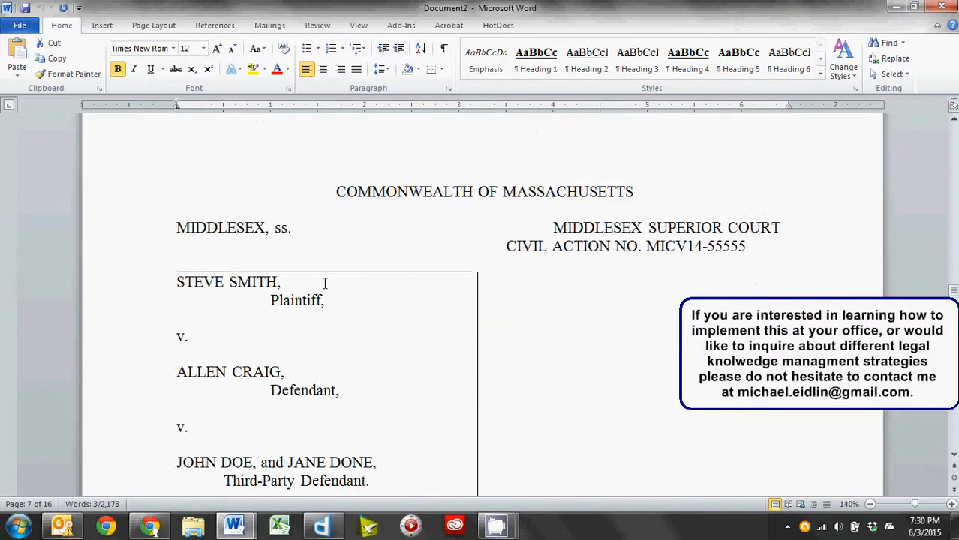
{"action": "scroll", "coordinate": [325, 282], "scroll_direction": "down", "scroll_amount": 4}
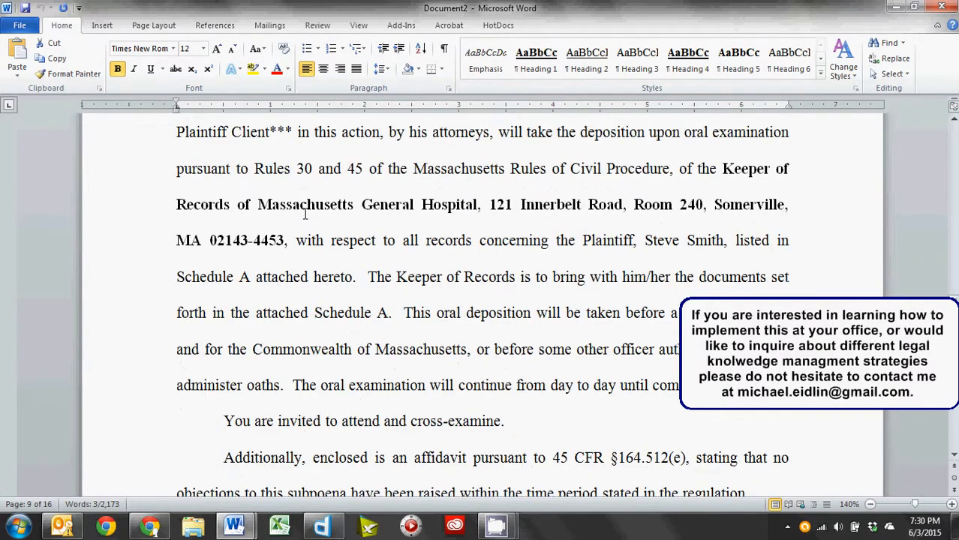
{"action": "scroll", "coordinate": [398, 210], "scroll_direction": "down", "scroll_amount": 15}
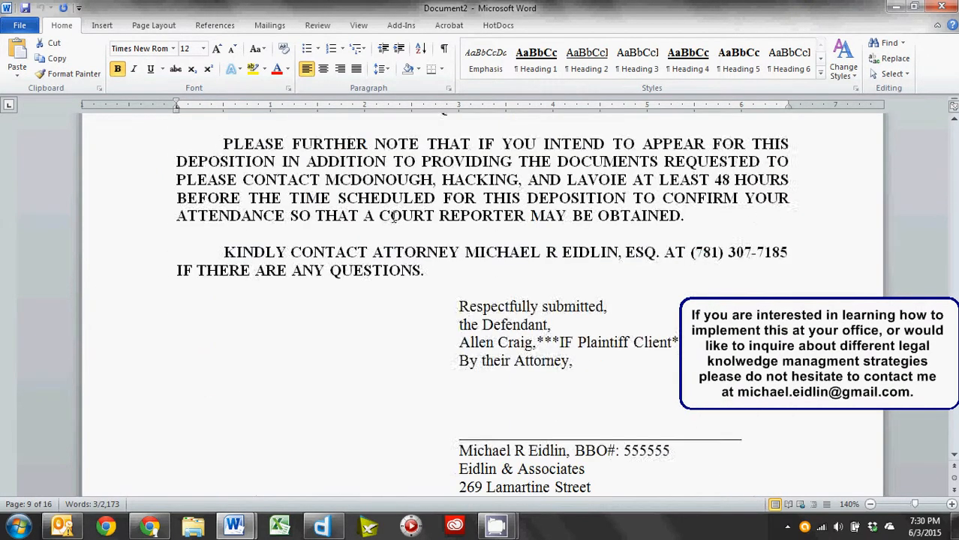
{"action": "scroll", "coordinate": [389, 218], "scroll_direction": "down", "scroll_amount": 12}
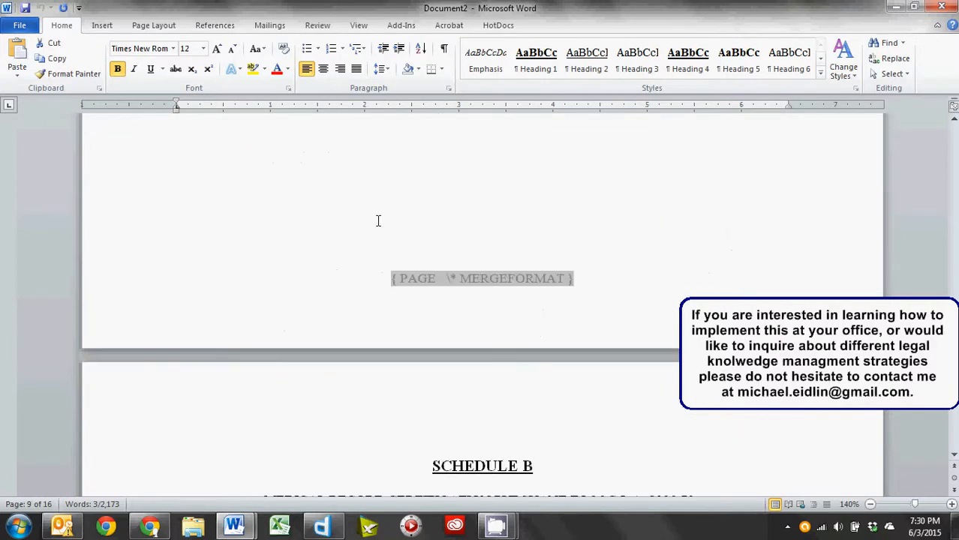
{"action": "left_click", "coordinate": [943, 7]}
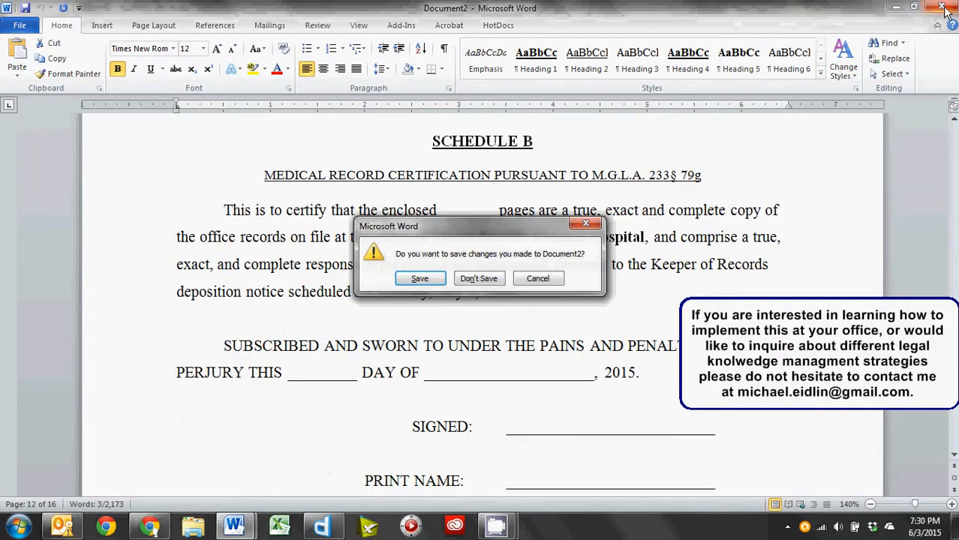
{"action": "left_click", "coordinate": [480, 278]}
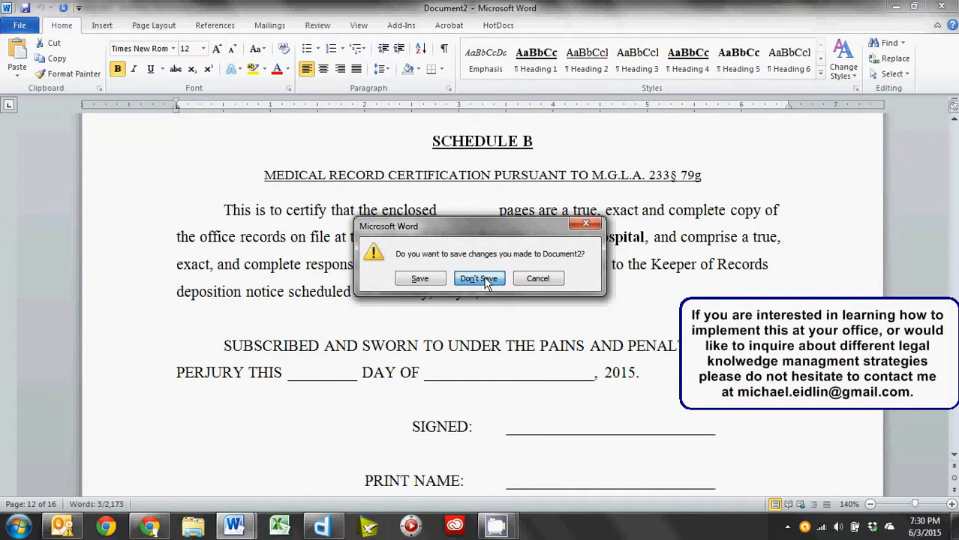
Step: Review the caption and numbered statements of the affidavit pursuant to 45 CFR Section 164.512(E)
{"action": "scroll", "coordinate": [265, 315], "scroll_direction": "down", "scroll_amount": 3}
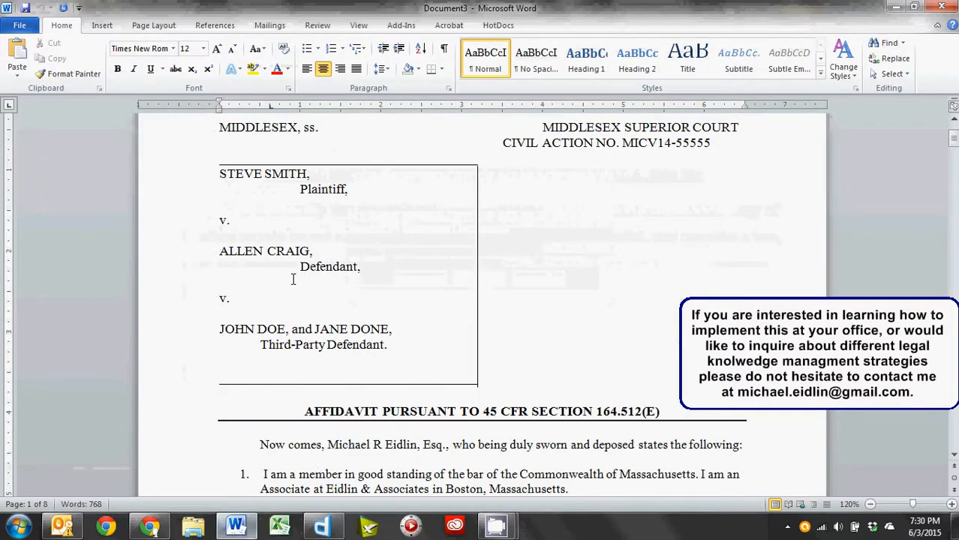
{"action": "scroll", "coordinate": [271, 167], "scroll_direction": "down", "scroll_amount": 6}
{"action": "scroll", "coordinate": [308, 191], "scroll_direction": "up", "scroll_amount": 3}
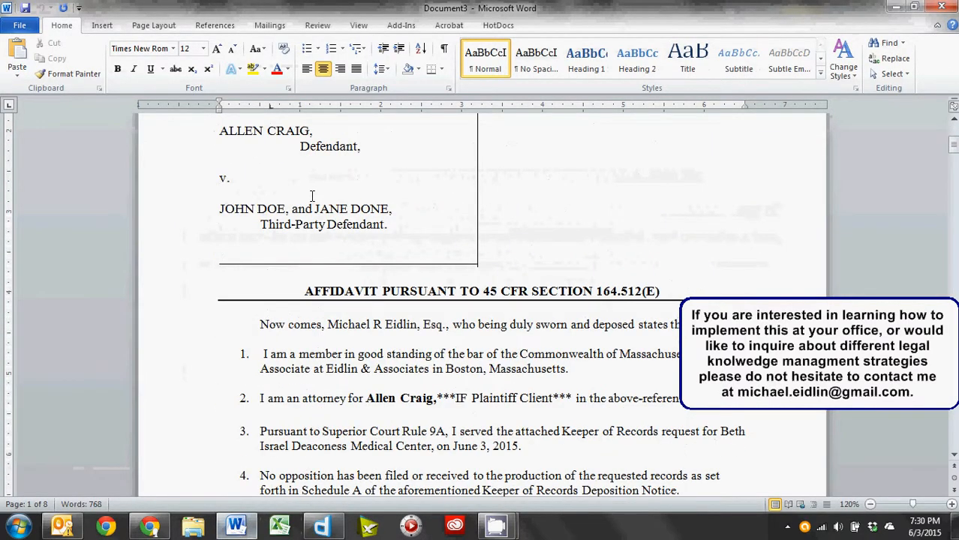
{"action": "scroll", "coordinate": [312, 208], "scroll_direction": "down", "scroll_amount": 4}
{"action": "scroll", "coordinate": [307, 195], "scroll_direction": "down", "scroll_amount": 4}
{"action": "scroll", "coordinate": [235, 187], "scroll_direction": "up", "scroll_amount": 2}
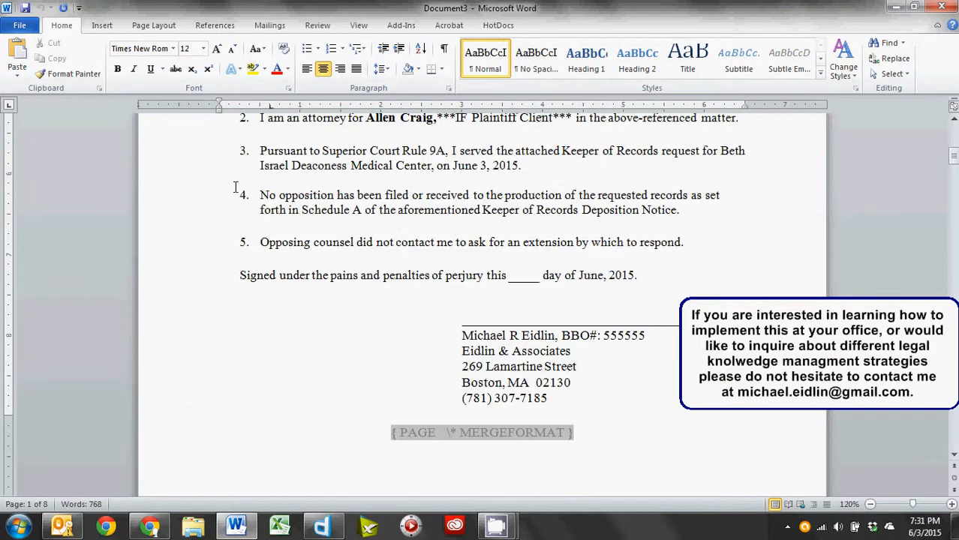
Step: Recheck the first affidavit's statements on service and lack of opposition, its signing date line and signature block, and continue through the document
{"action": "scroll", "coordinate": [269, 180], "scroll_direction": "up", "scroll_amount": 2}
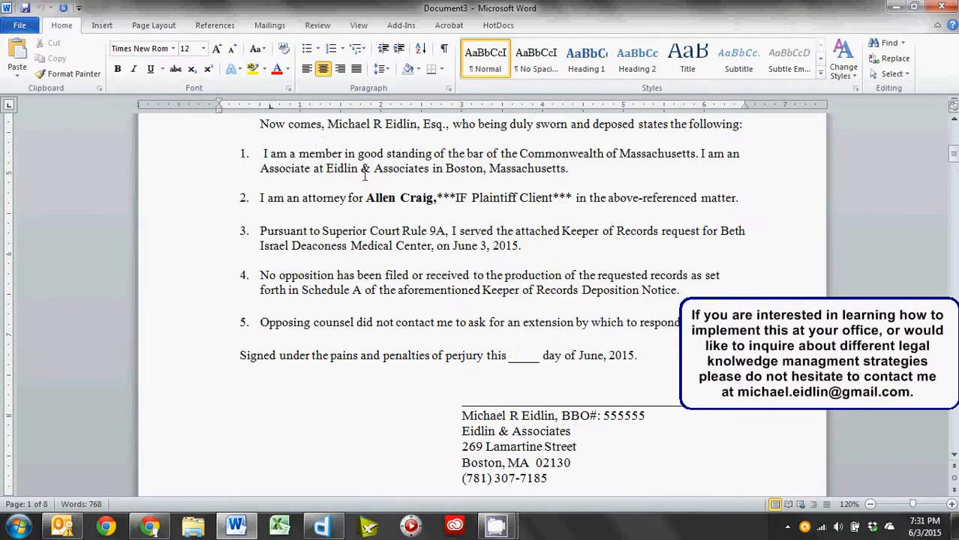
{"action": "scroll", "coordinate": [574, 437], "scroll_direction": "down", "scroll_amount": 3}
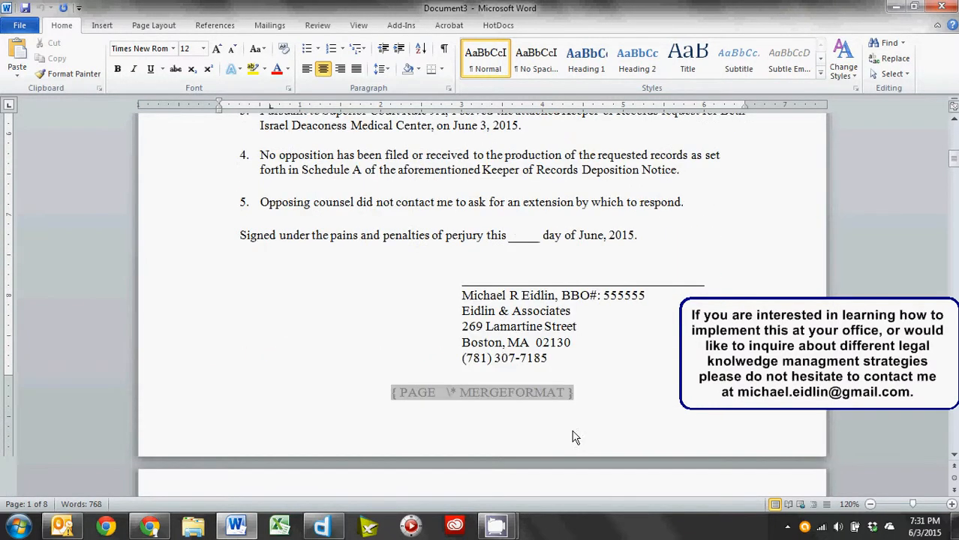
{"action": "scroll", "coordinate": [494, 312], "scroll_direction": "down", "scroll_amount": 1}
{"action": "scroll", "coordinate": [481, 386], "scroll_direction": "up", "scroll_amount": 4}
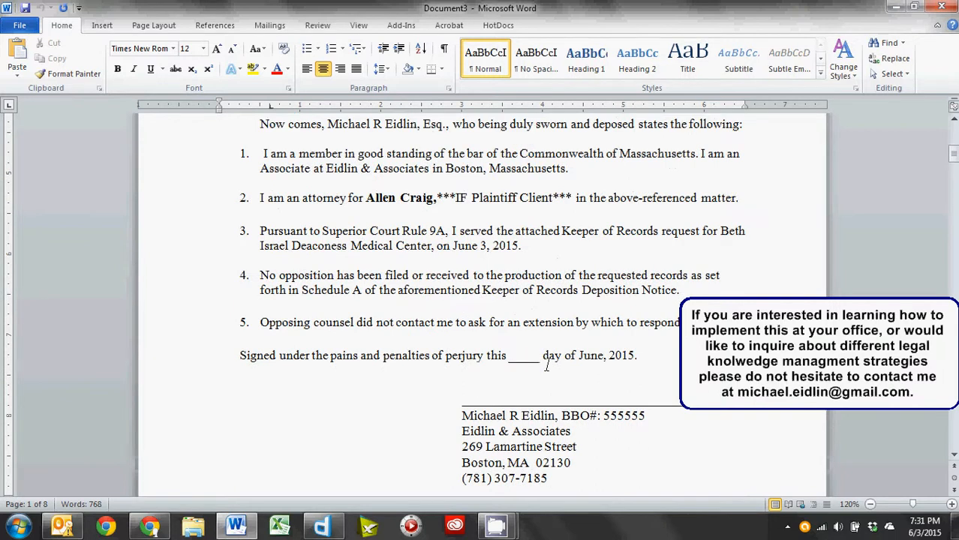
{"action": "type", "text": ","}
{"action": "scroll", "coordinate": [450, 251], "scroll_direction": "up", "scroll_amount": 4}
{"action": "scroll", "coordinate": [409, 274], "scroll_direction": "down", "scroll_amount": 2}
{"action": "scroll", "coordinate": [407, 276], "scroll_direction": "down", "scroll_amount": 15}
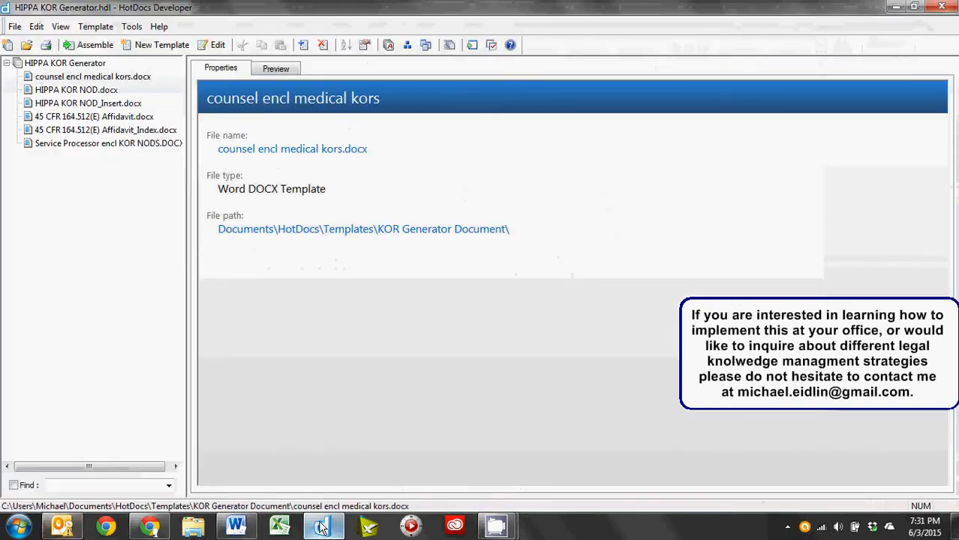
Step: Switch back to the HIPPA KOR Generator library in HotDocs Developer
{"action": "left_click", "coordinate": [321, 526]}
{"action": "mouse_move", "coordinate": [484, 522]}
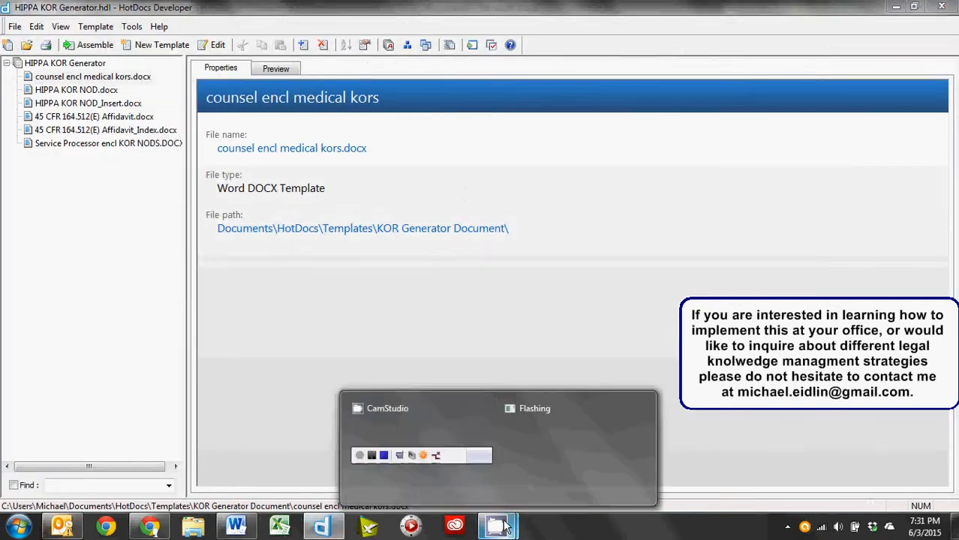
{"action": "left_click", "coordinate": [452, 465]}
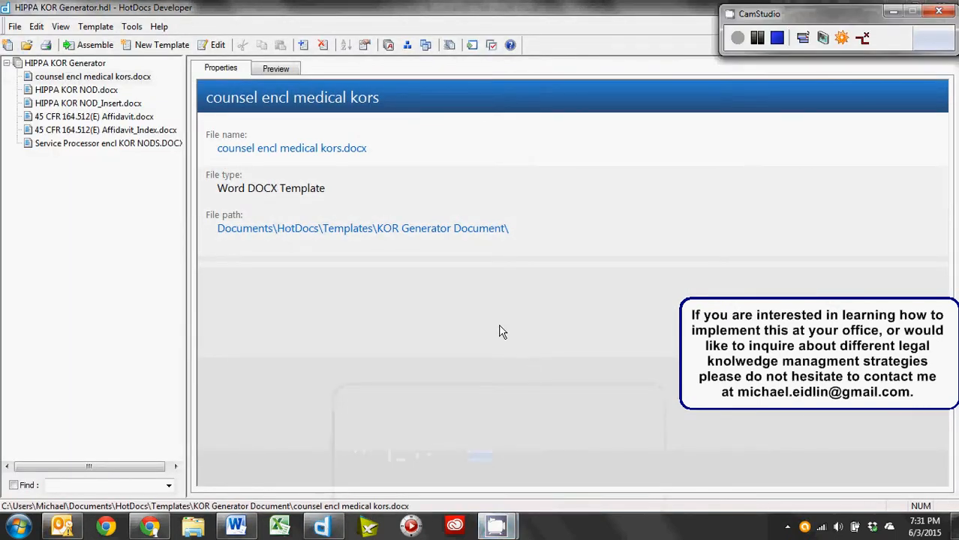